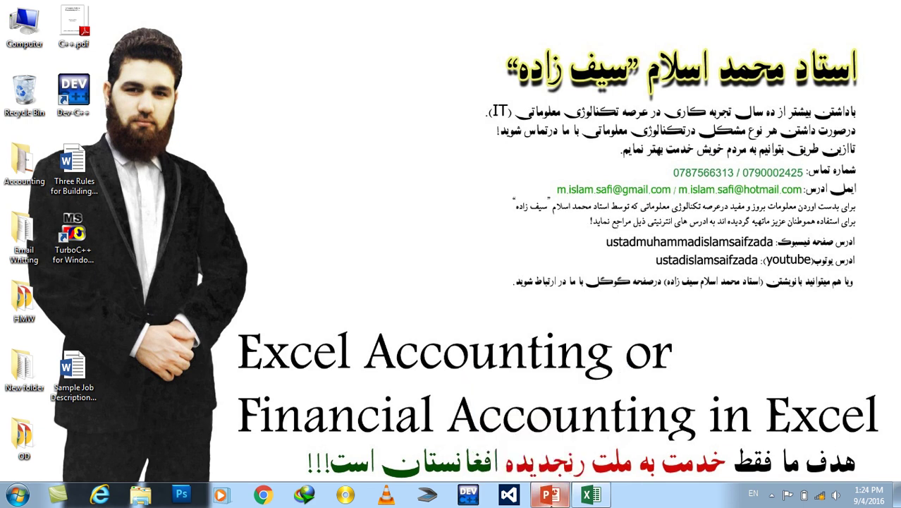
Step: Show PowerPoint slide 129 with the Example#2 transactions, then bring the Excel workbook forward
click(551, 496)
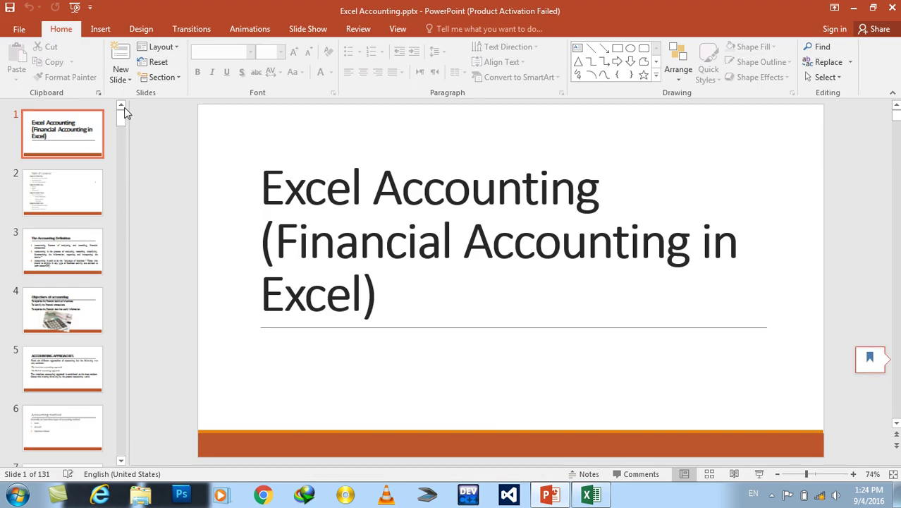
drag(122, 115, 121, 448)
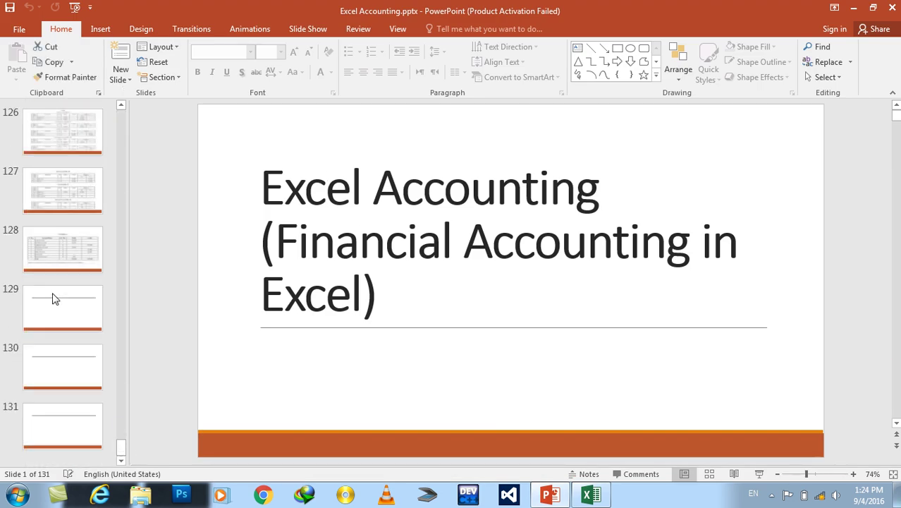
click(55, 314)
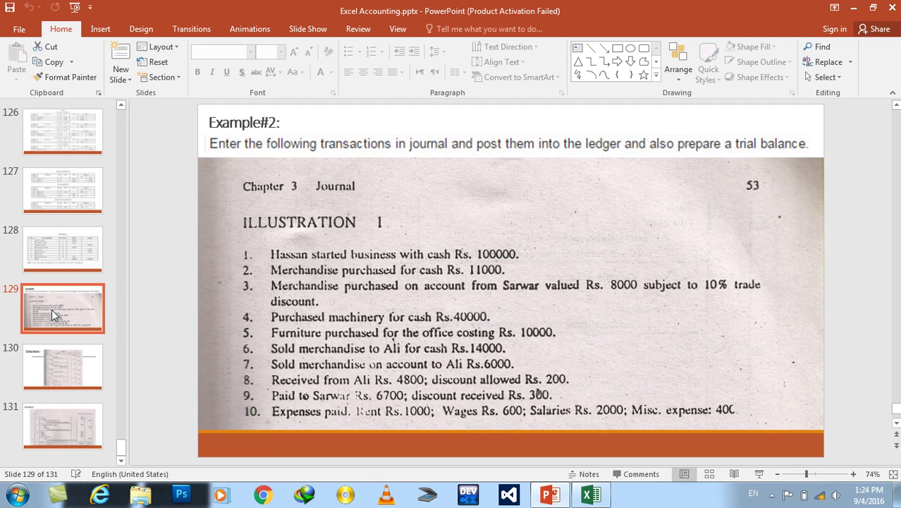
click(591, 495)
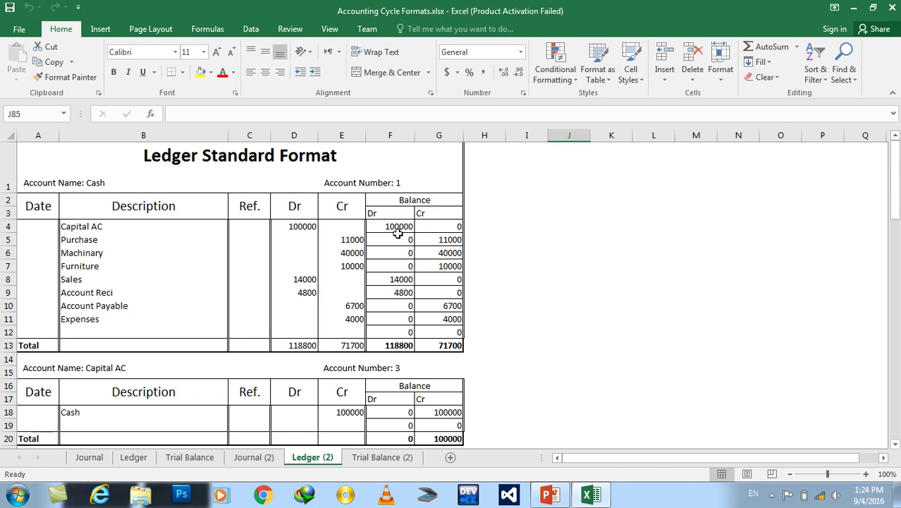
click(397, 228)
drag(397, 271, 392, 332)
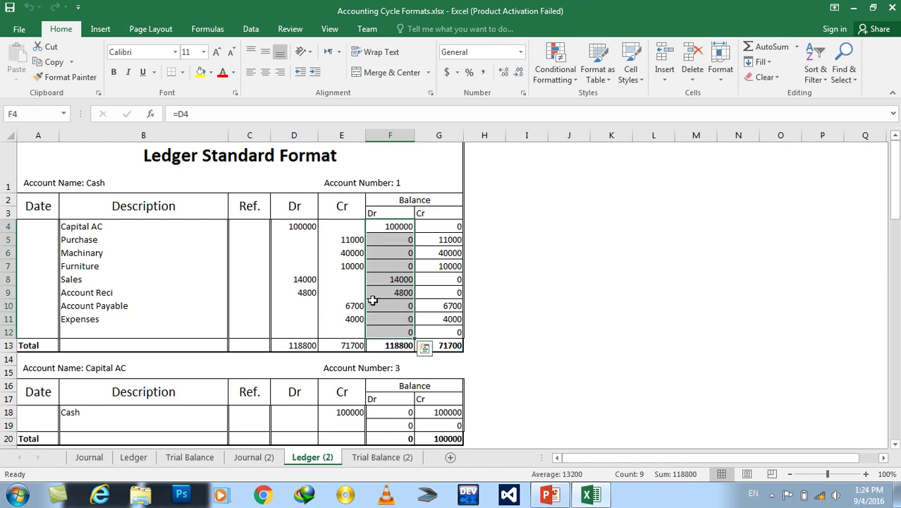
click(292, 345)
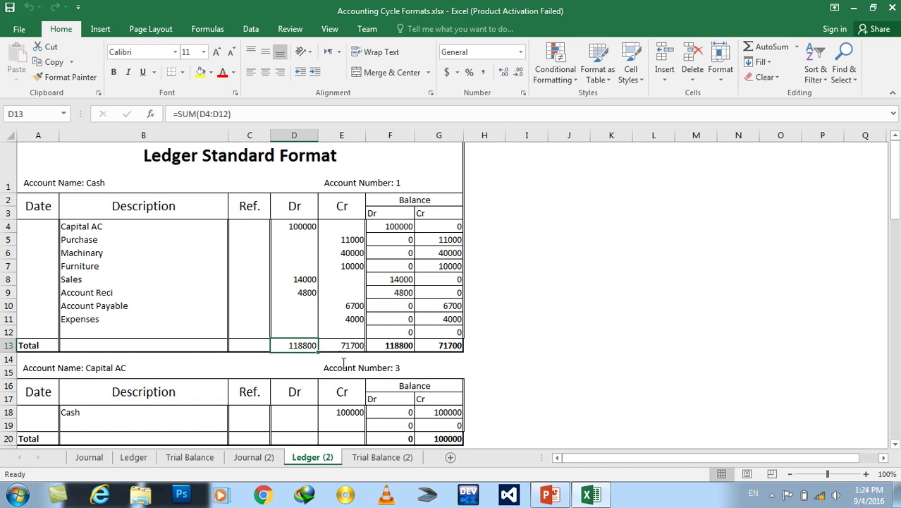
click(340, 345)
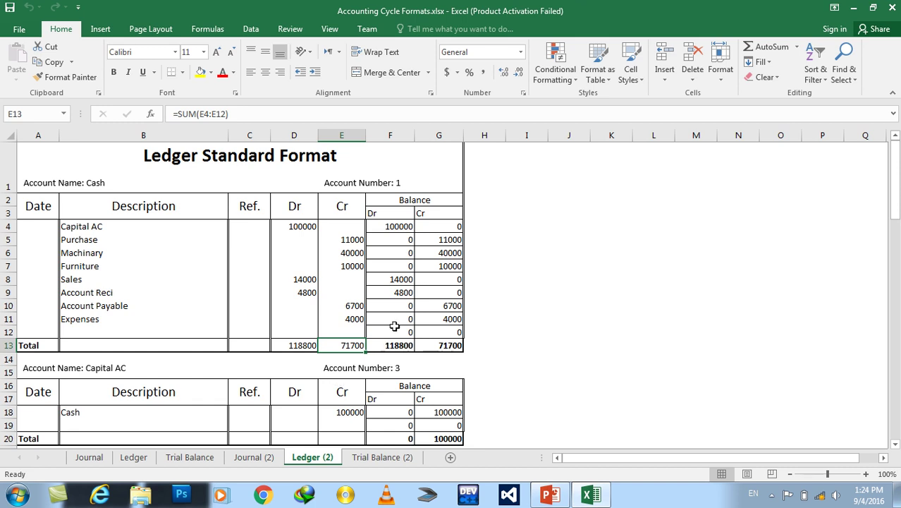
click(439, 345)
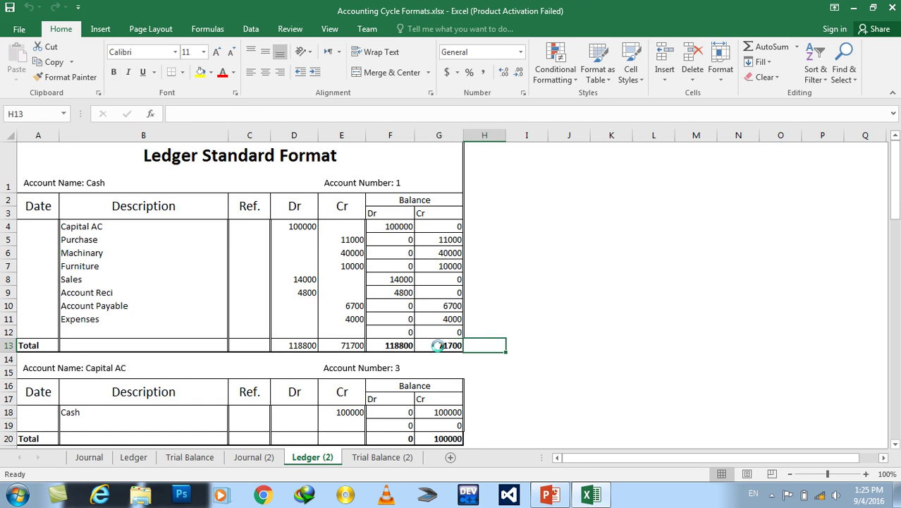
Step: Clear G13 and draft an F13 formula subtracting G4:G12 from the F4:F12 sum, fixing its brackets
key(Delete)
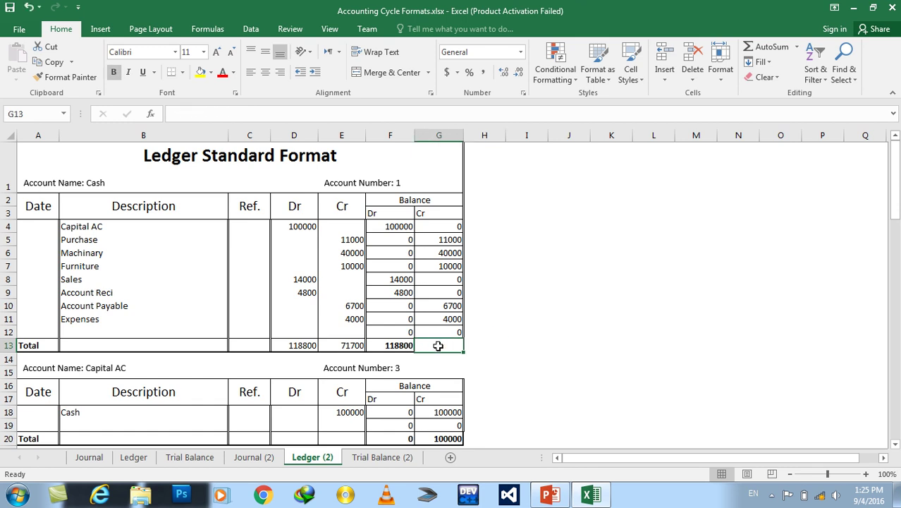
key(Left)
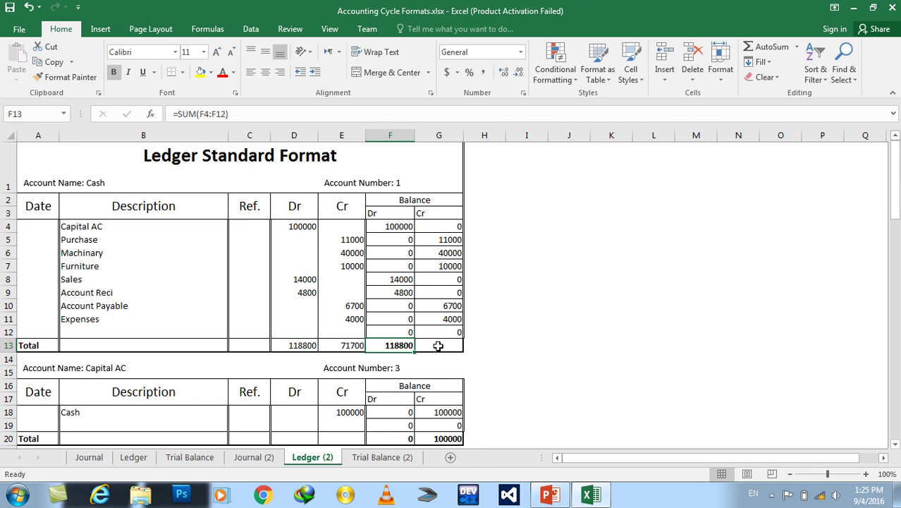
key(F2)
text(=)
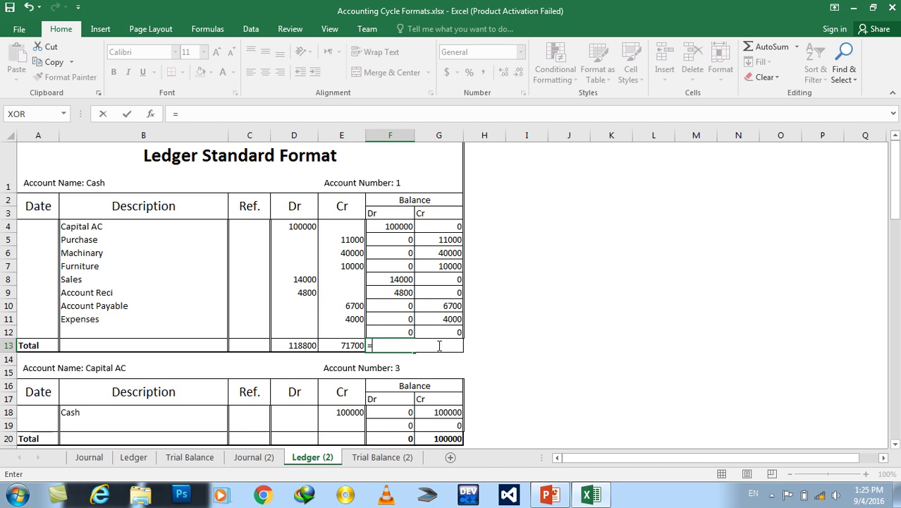
text(sum()
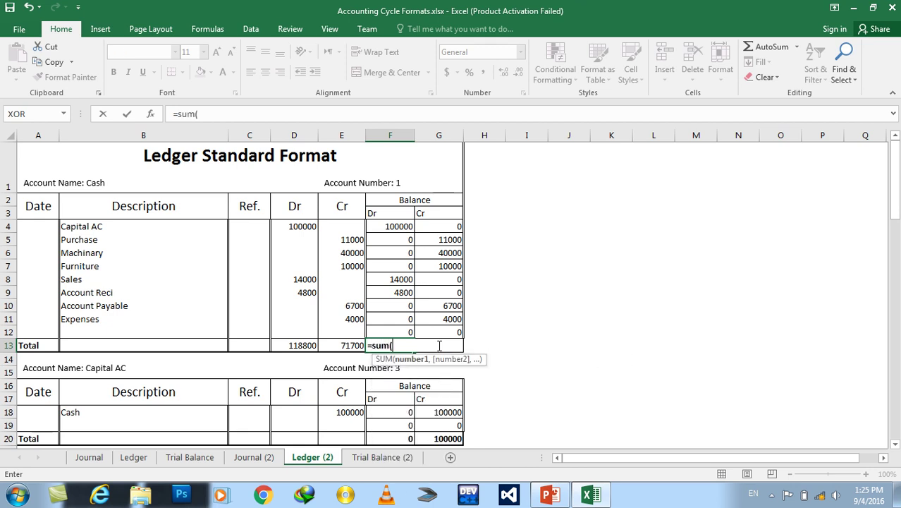
drag(386, 227, 393, 330)
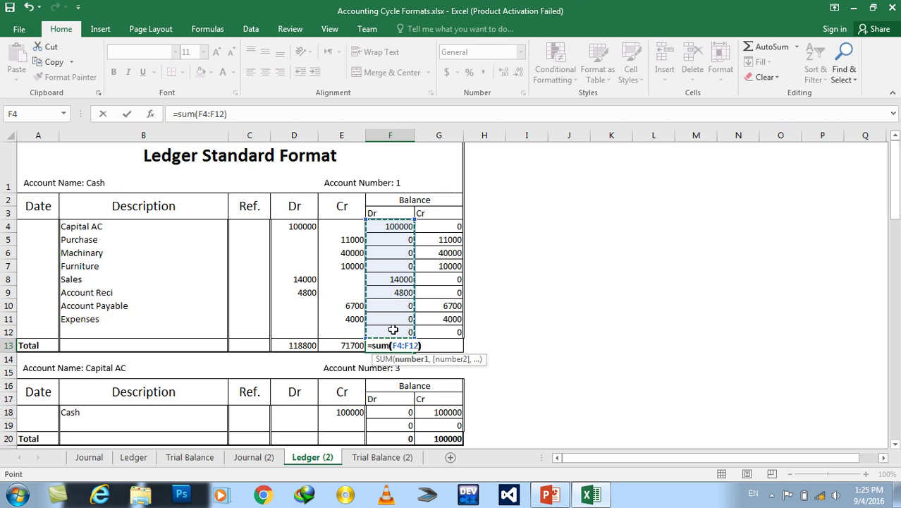
text()-)
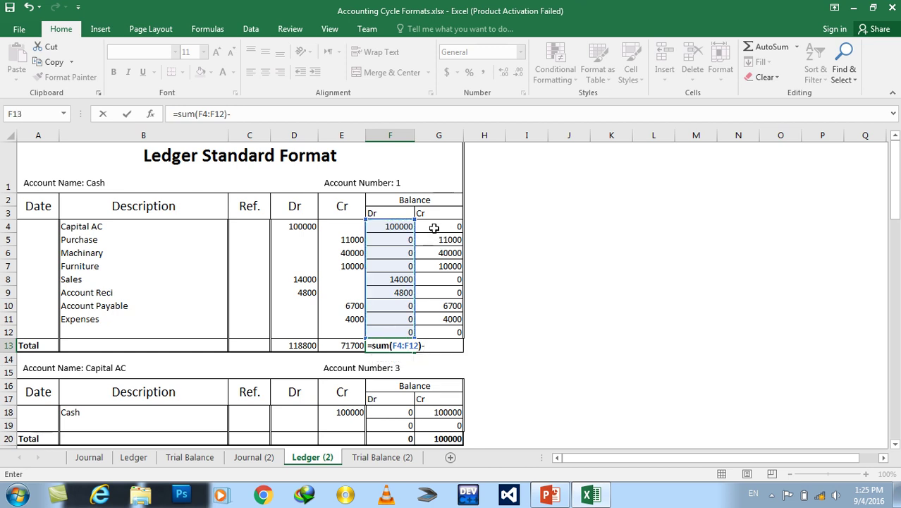
drag(438, 226, 437, 330)
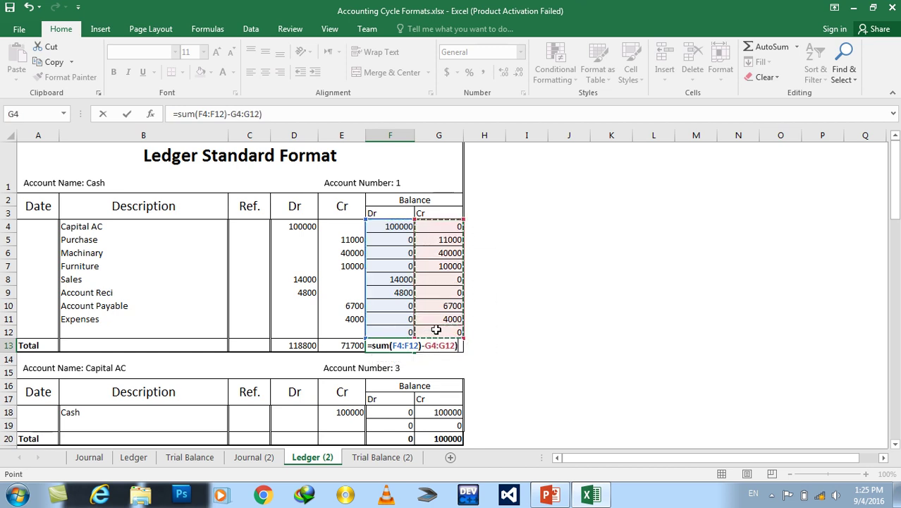
key(Return)
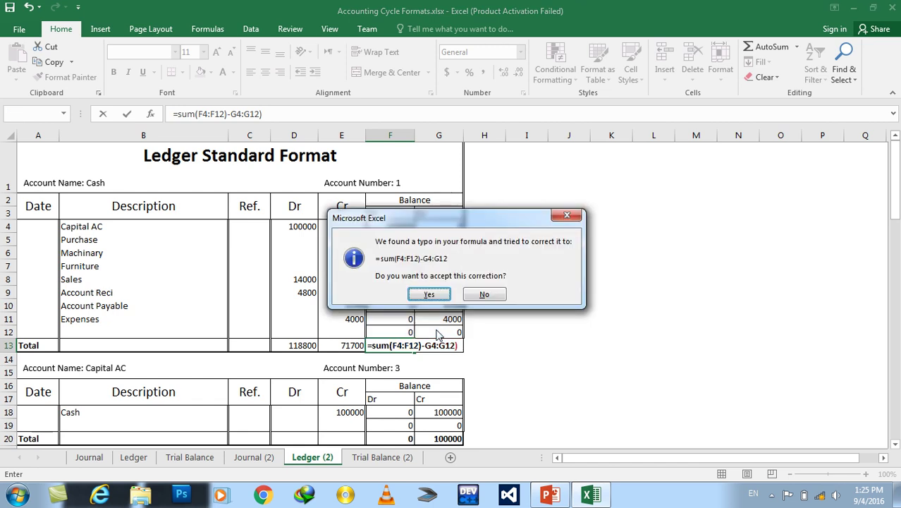
key(n)
key(Return)
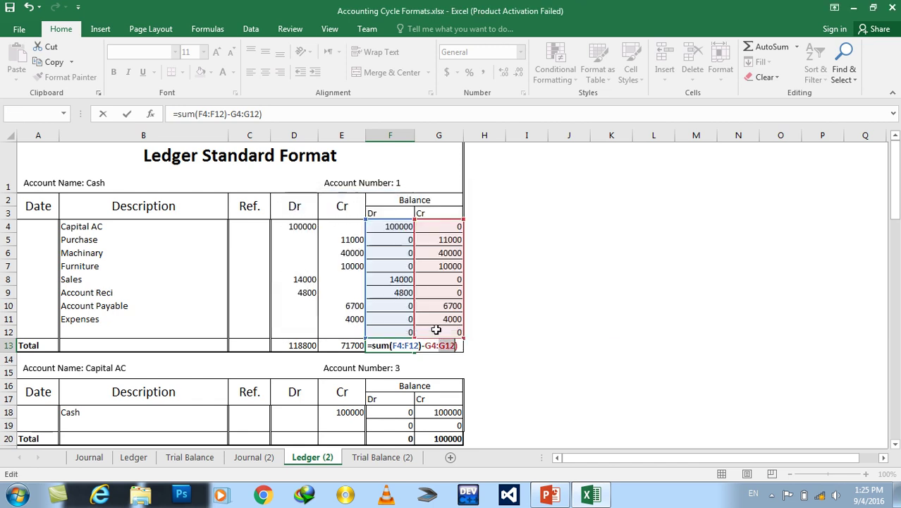
key(Left)
key(Left)
key(Left)
text(()
key(Return)
Step: Re-enter F13 as =SUM(F4:F12)-SUM(G4:G12), giving a net debit balance of 47100
key(Up)
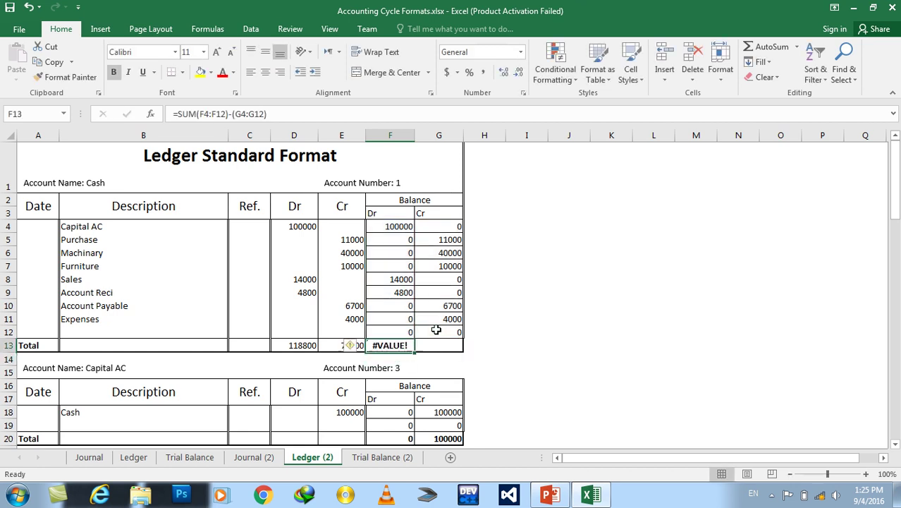
text(=sum()
drag(402, 224, 401, 332)
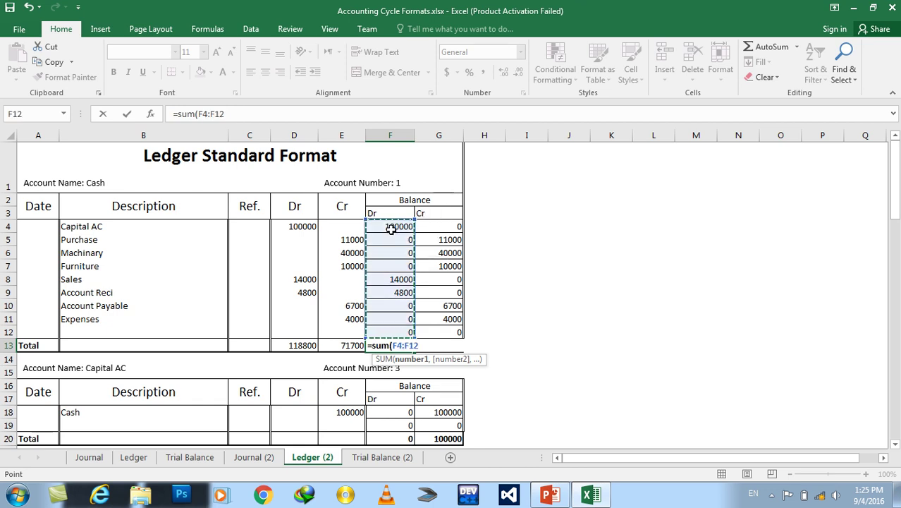
text()-sum()
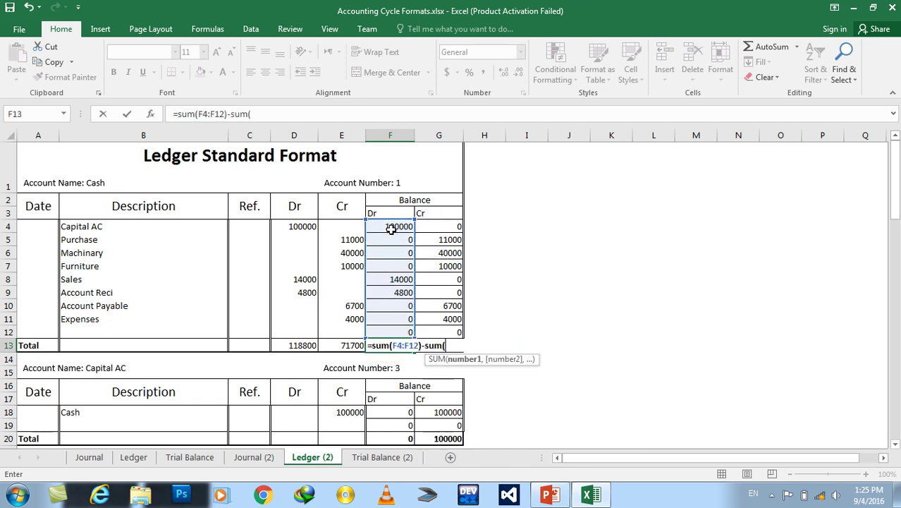
drag(428, 226, 428, 328)
key(Return)
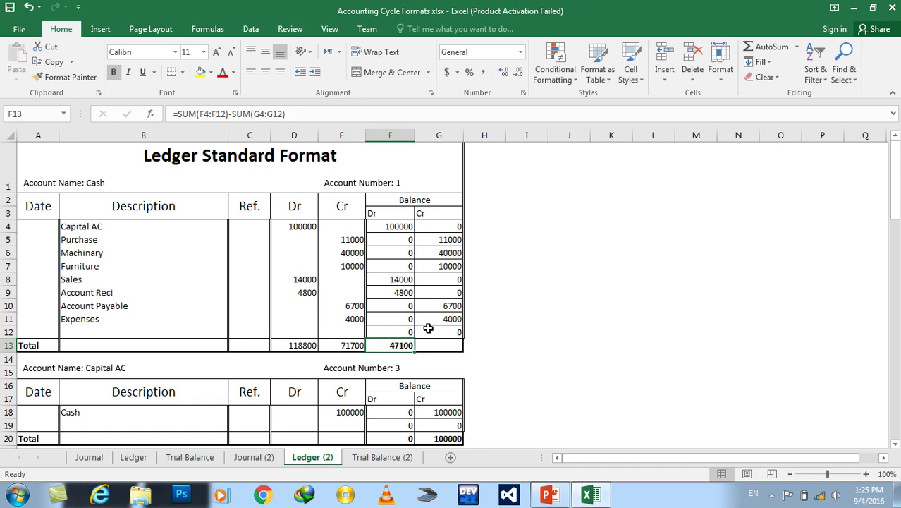
key(ctrl+b)
key(ctrl+b)
drag(896, 179, 897, 184)
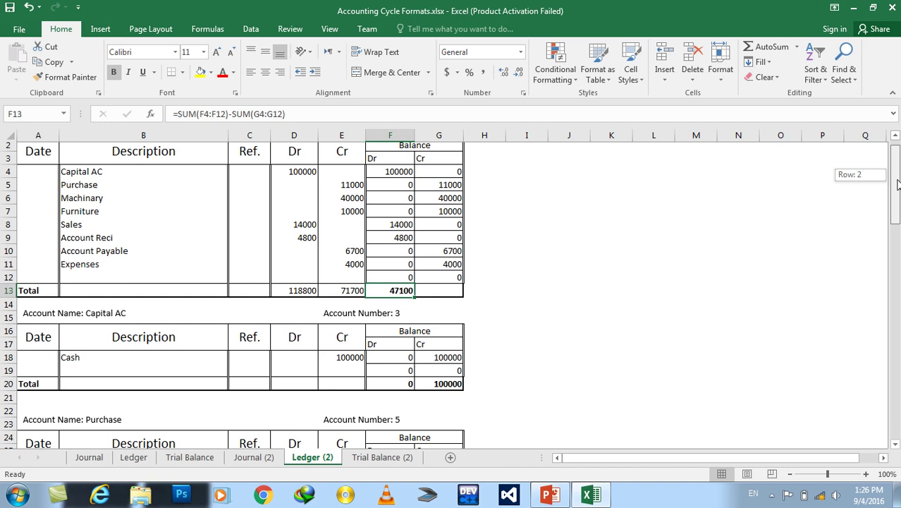
drag(898, 184, 898, 175)
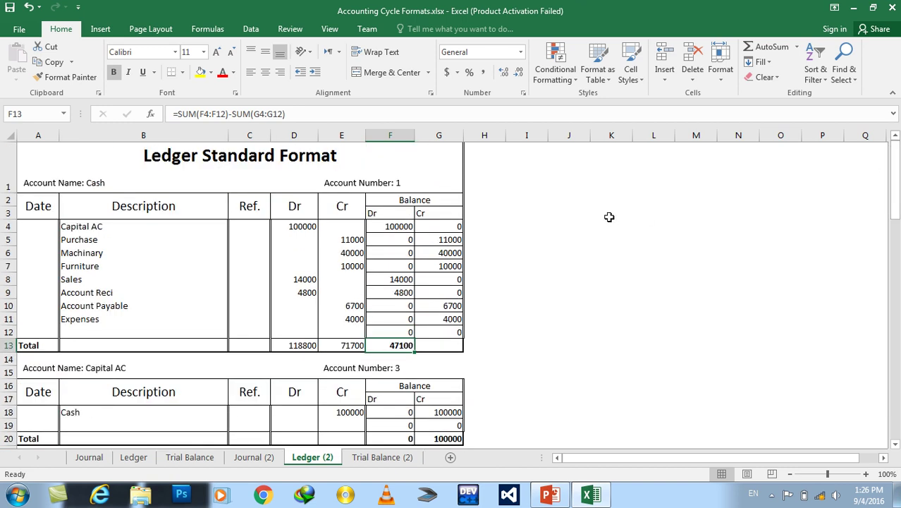
click(609, 217)
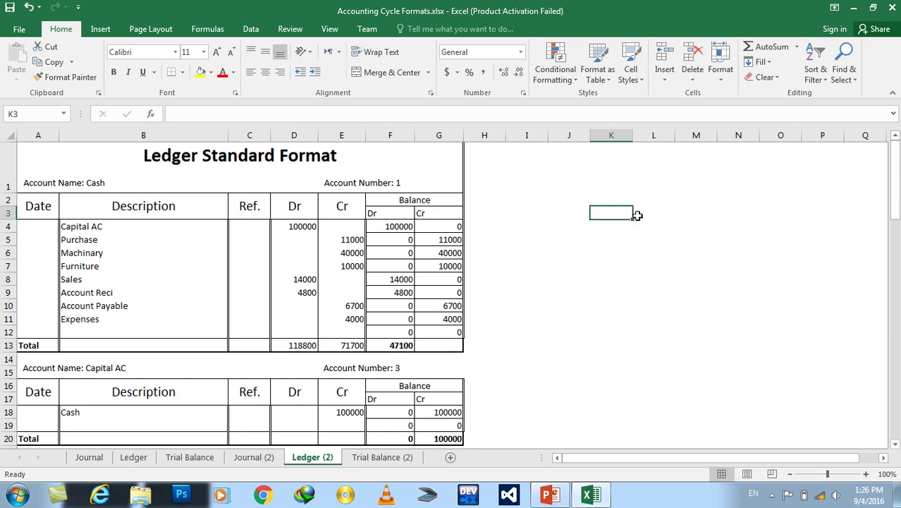
click(639, 215)
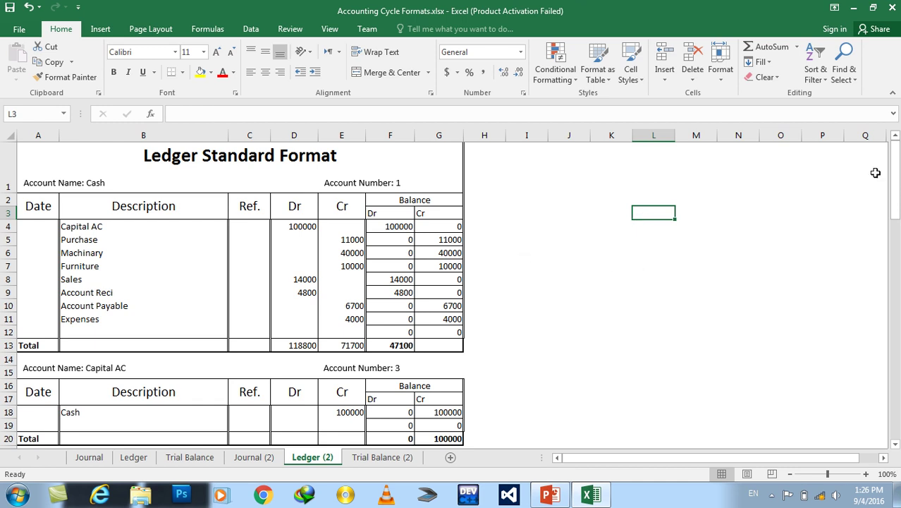
drag(896, 178, 896, 198)
scroll(896, 197, down, 1)
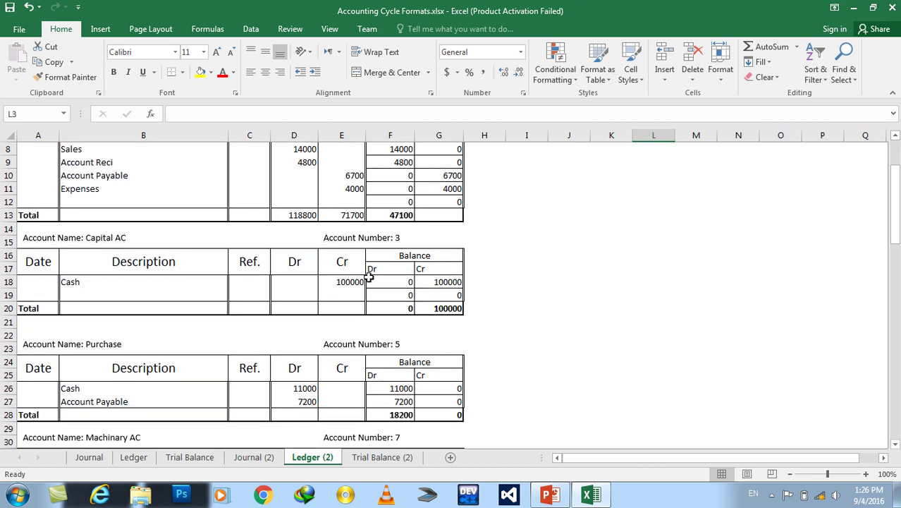
Step: Check the Capital AC Cr balance total in G20, then scroll down to the Sales ledger
click(431, 310)
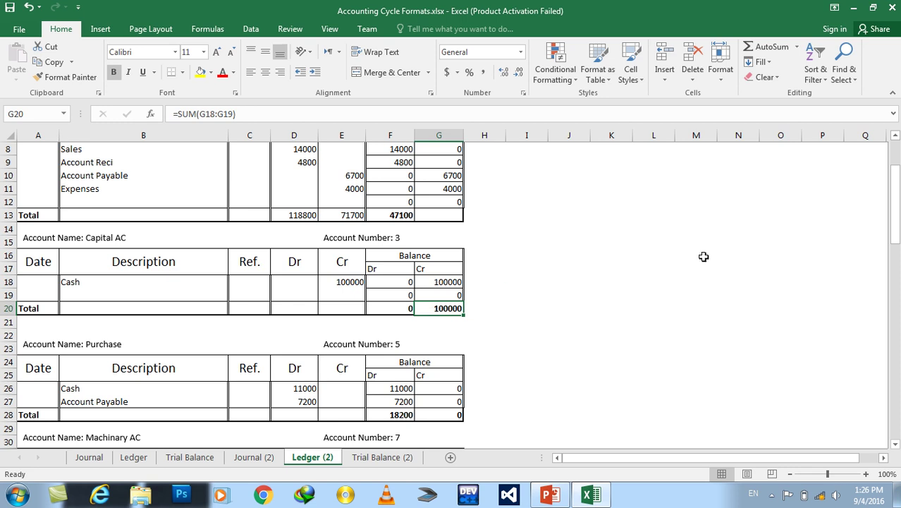
drag(896, 236, 896, 279)
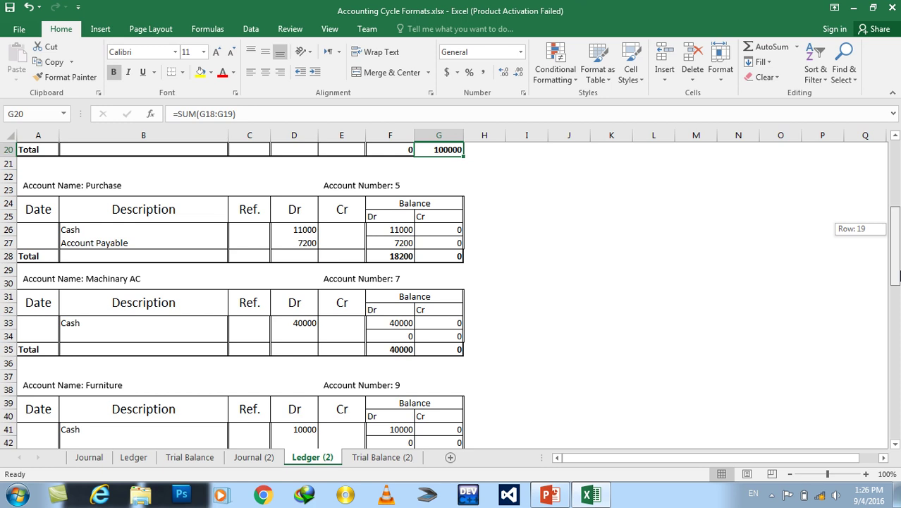
drag(896, 279, 896, 327)
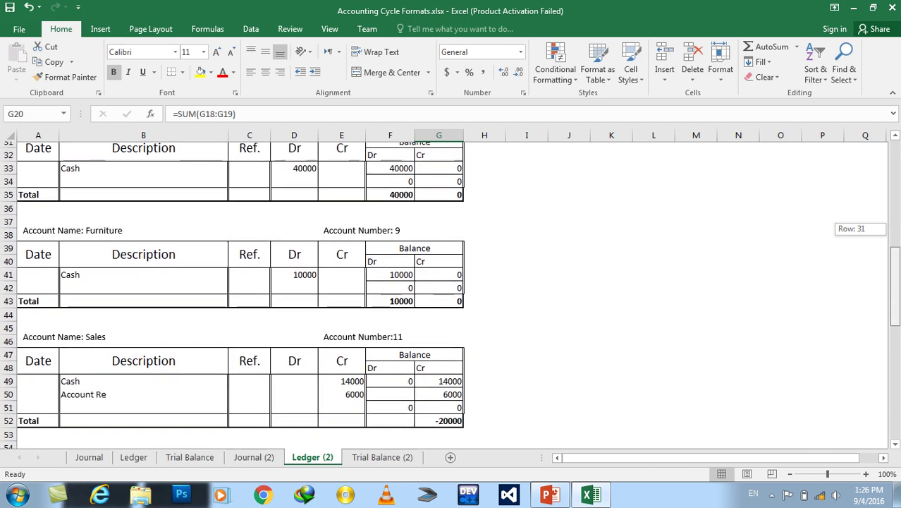
drag(896, 326, 896, 330)
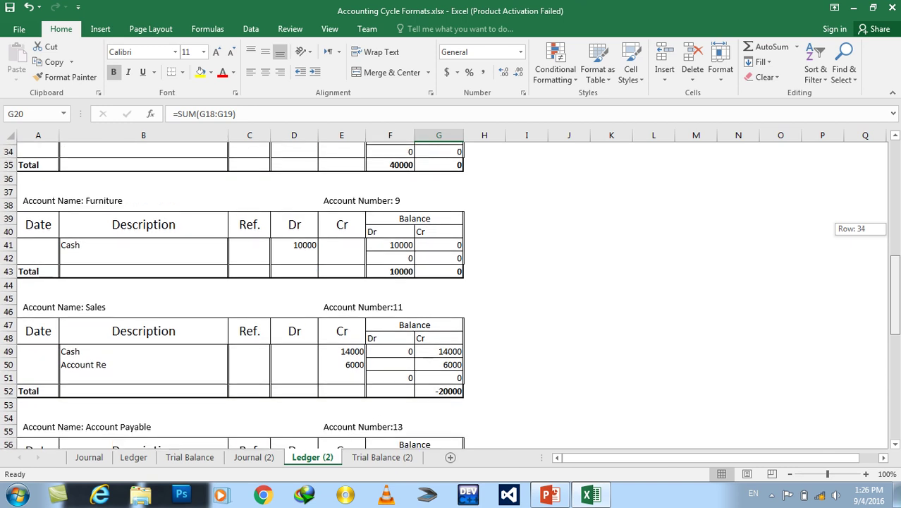
Step: Enter =SUM(G49:G51) in G52 for a Sales credit total of 20000, then move to Account Payable
click(458, 389)
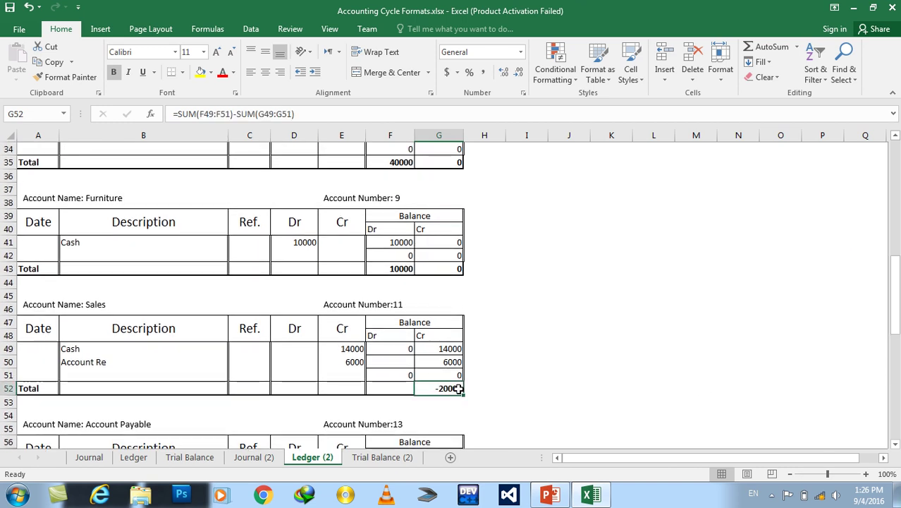
text(=SUM(G49:G51))
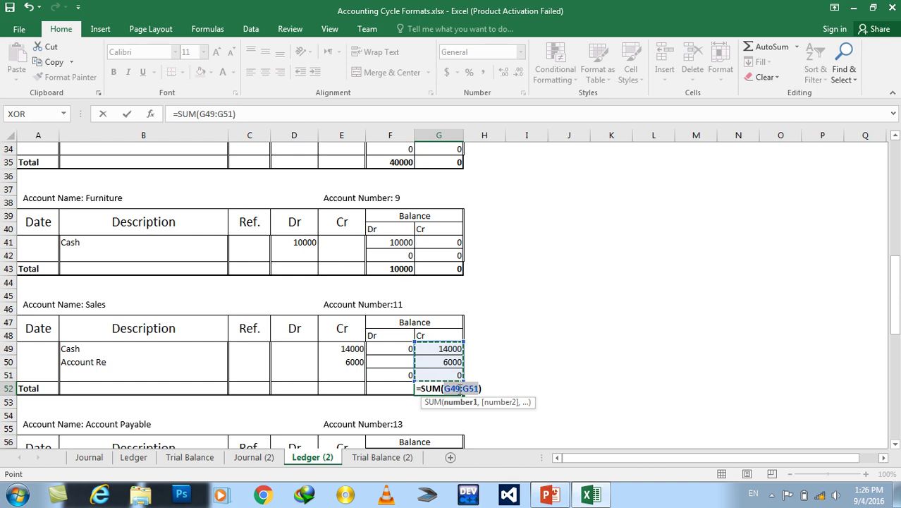
key(Return)
click(542, 336)
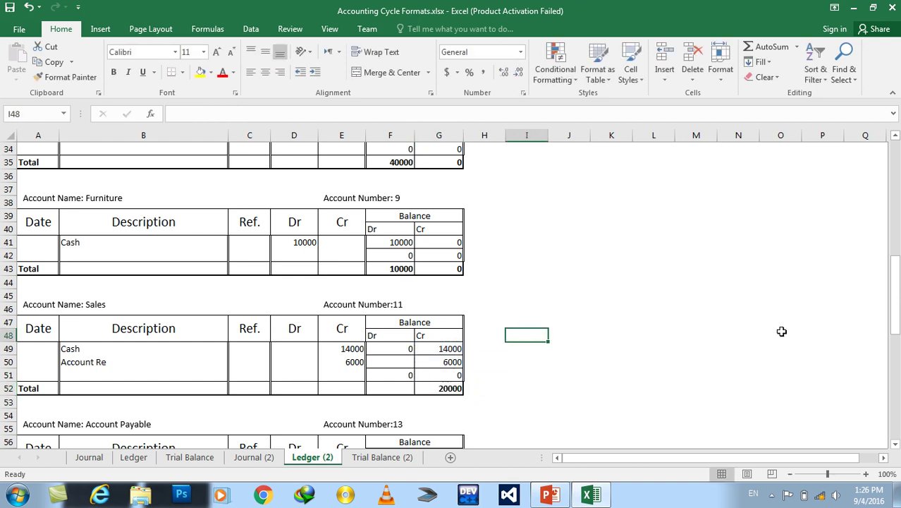
drag(897, 301, 897, 326)
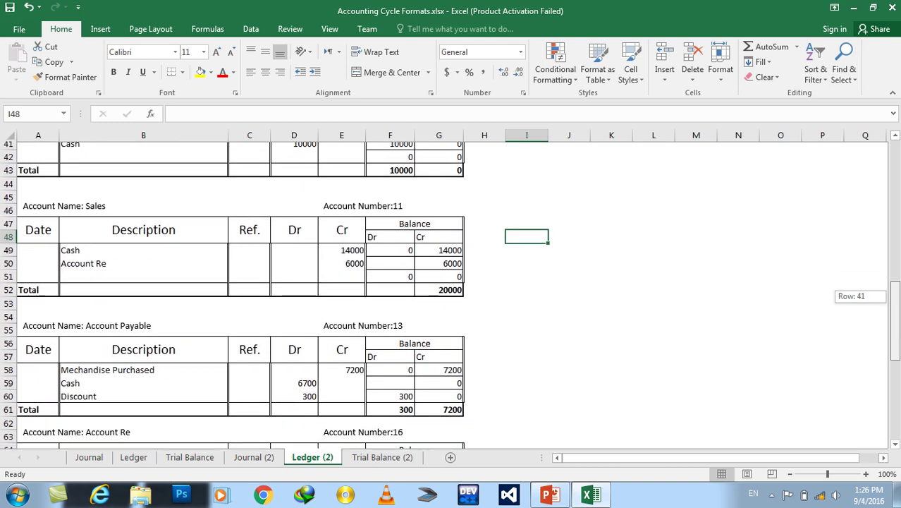
drag(897, 325, 897, 328)
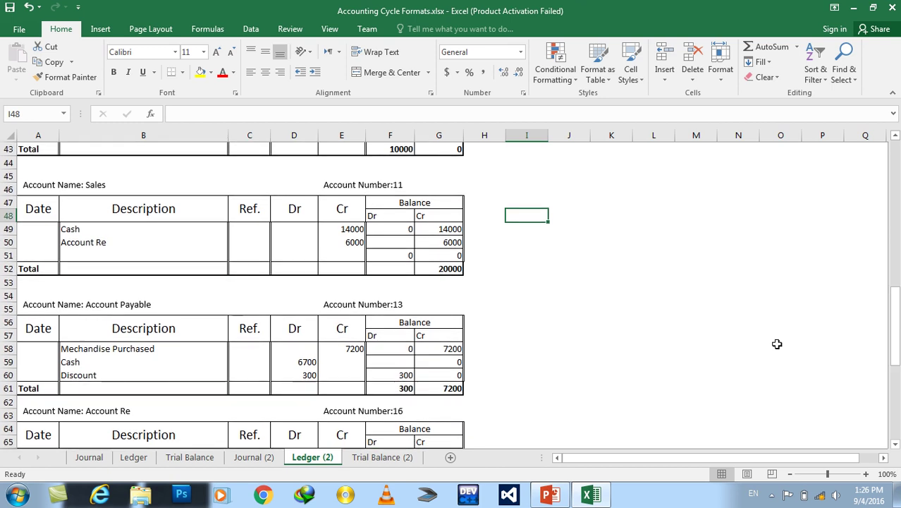
drag(289, 361, 292, 376)
Step: AutoSum Account Payable's Dr total (D58:D60 = 7000) and Cr total (E61 = 7200)
click(295, 387)
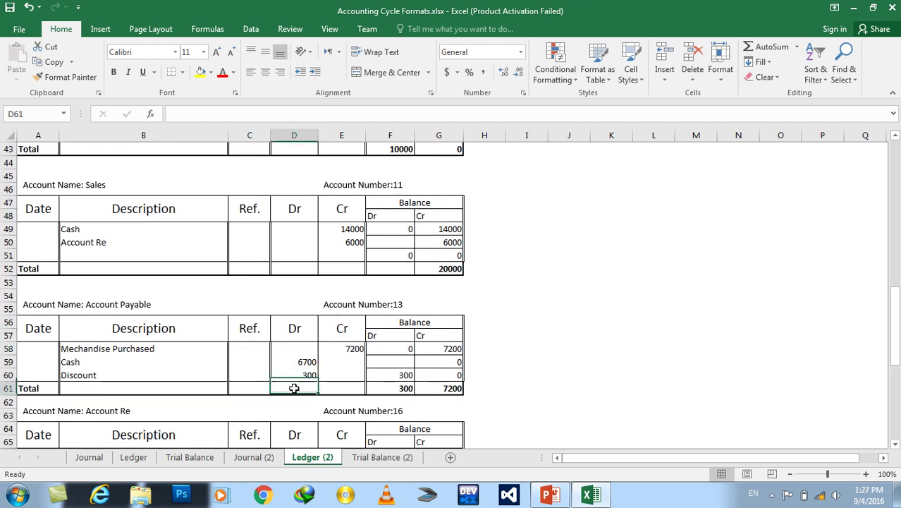
key(alt+equal)
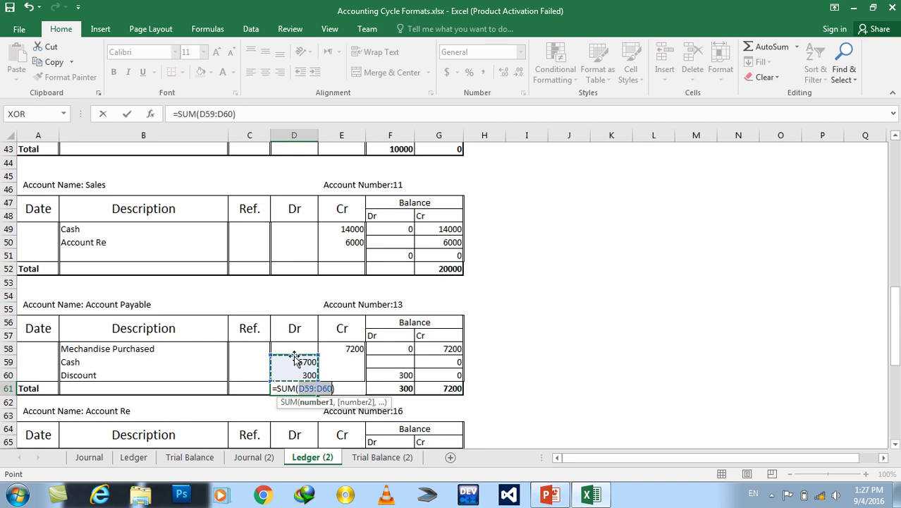
drag(296, 350, 292, 373)
key(Tab)
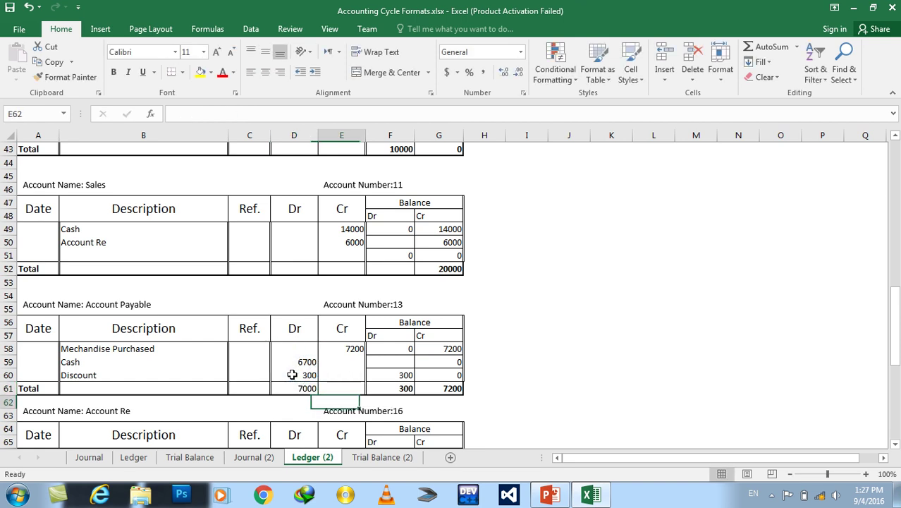
key(alt+equal)
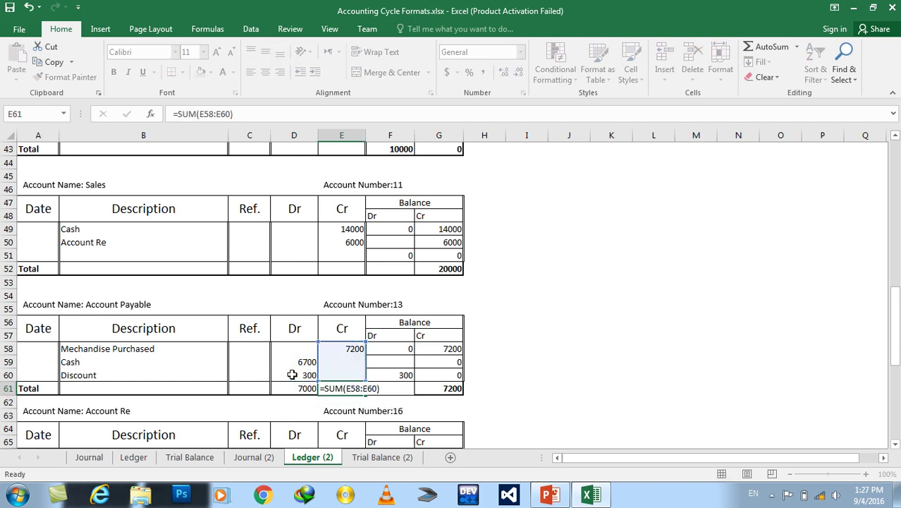
key(alt+equal)
Step: Clear the old balance totals in F61 and G61
key(Tab)
key(Delete)
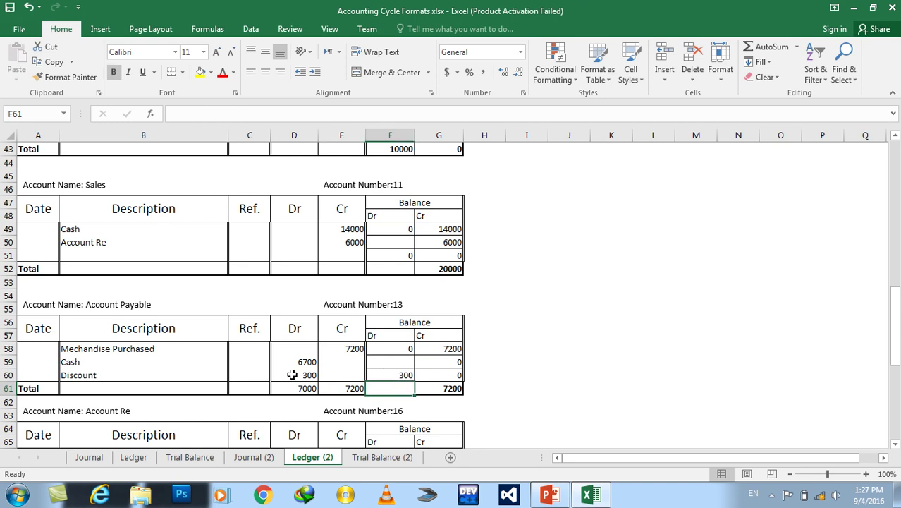
key(Tab)
key(Delete)
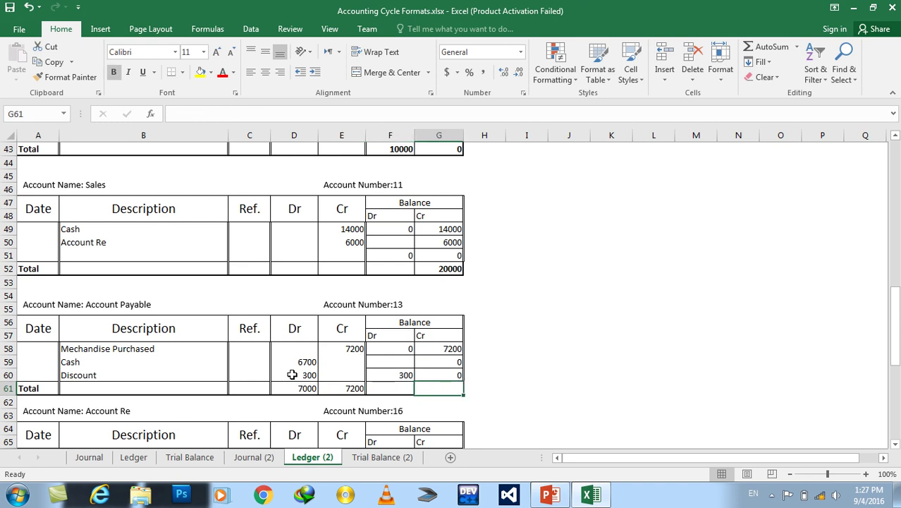
key(Left)
key(Left)
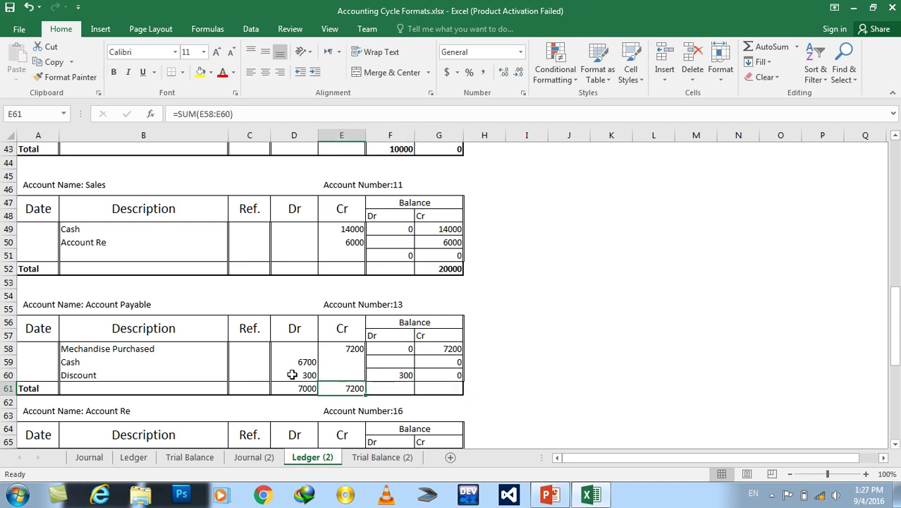
key(Left)
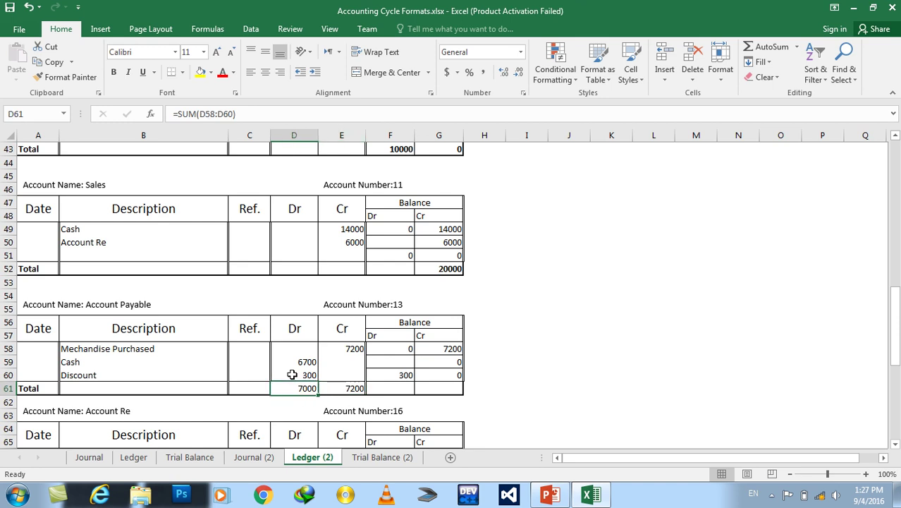
key(Right)
key(Right)
key(Right)
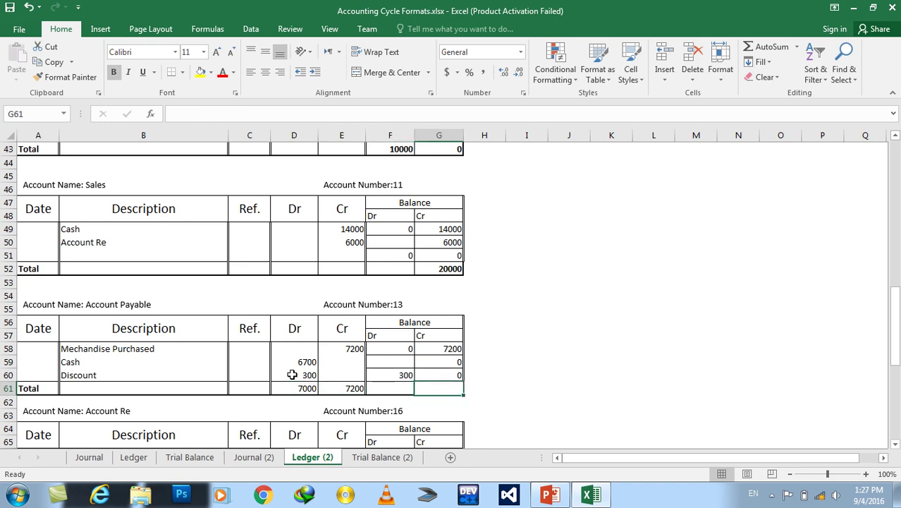
Step: Enter =D58 in the balance Dr cell F58
click(390, 348)
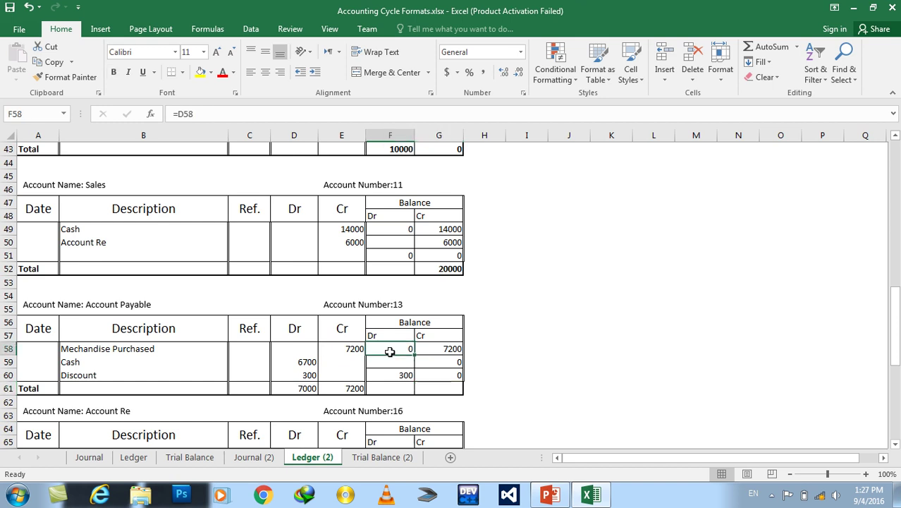
text(=)
click(311, 343)
key(Return)
key(Up)
key(shift+Down)
key(shift+Down)
Step: Fill the F58 formula down to F60, showing 0, 6700 and 300
ctrl+click(310, 351)
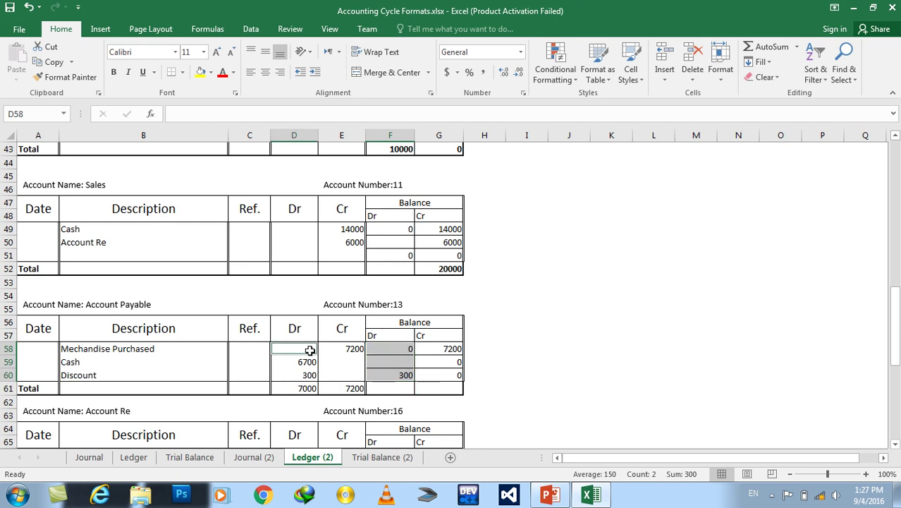
key(Up)
key(Right)
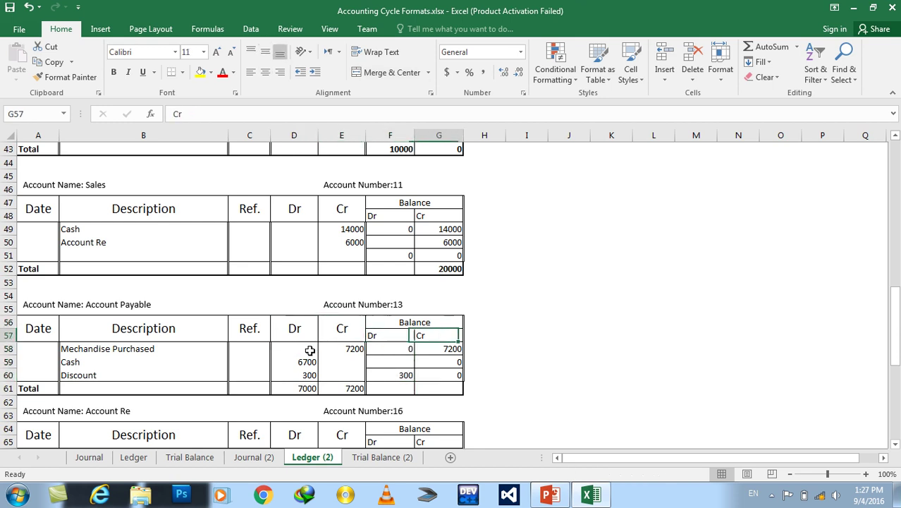
key(Down)
key(Down)
key(shift+Down)
key(shift+Down)
key(ctrl+d)
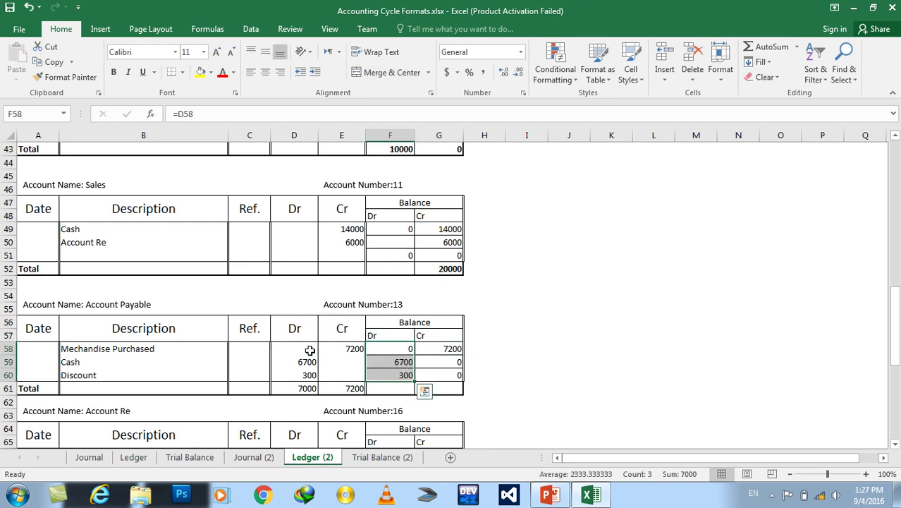
key(Right)
key(Down)
key(Down)
key(Down)
Step: Enter =E61-D61 in G61, giving an Account Payable credit balance of 200
text(=)
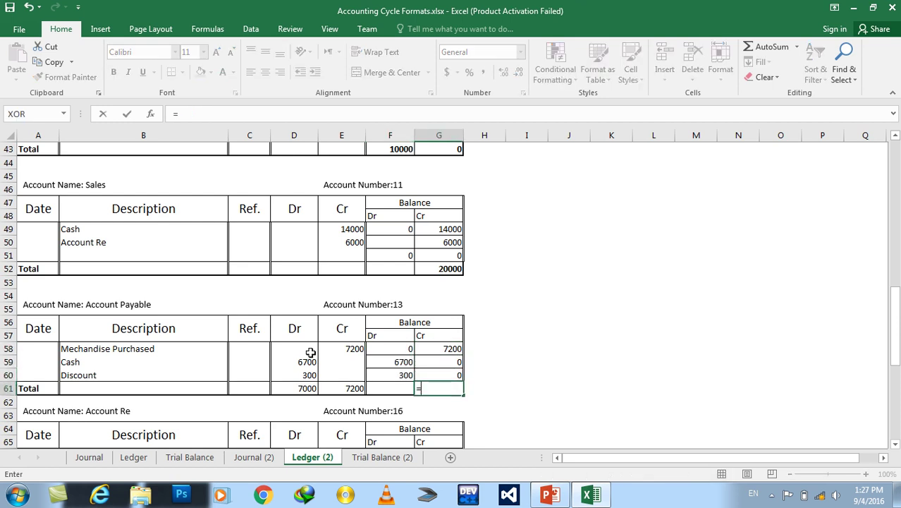
click(303, 386)
click(344, 388)
text(-)
click(311, 388)
key(ctrl+Return)
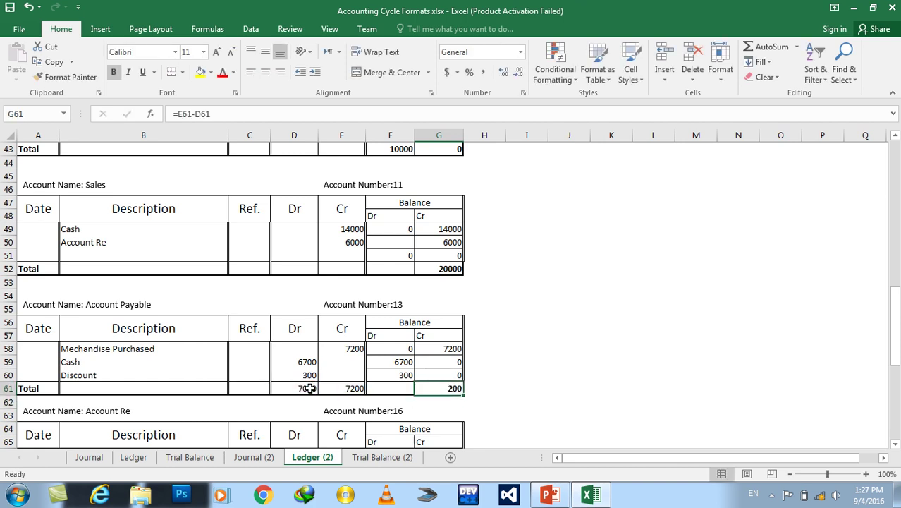
Step: Replace the G61 formula with =SUM(G58:G60)-SUM(F58:F60), still showing 200
text(=sum()
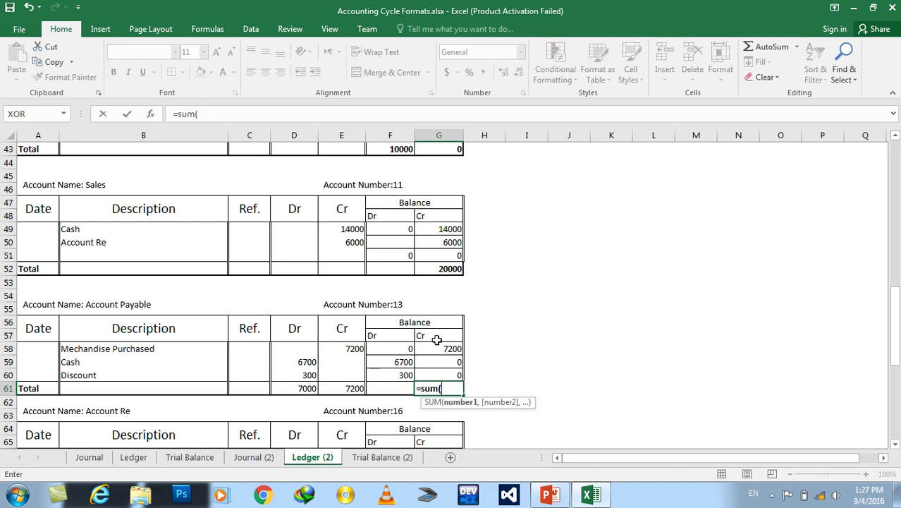
drag(434, 351, 433, 376)
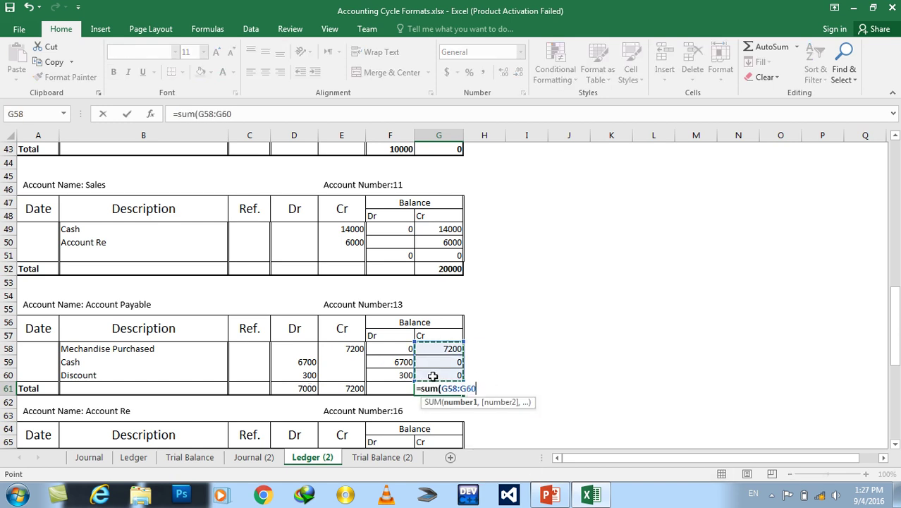
text()-sum)
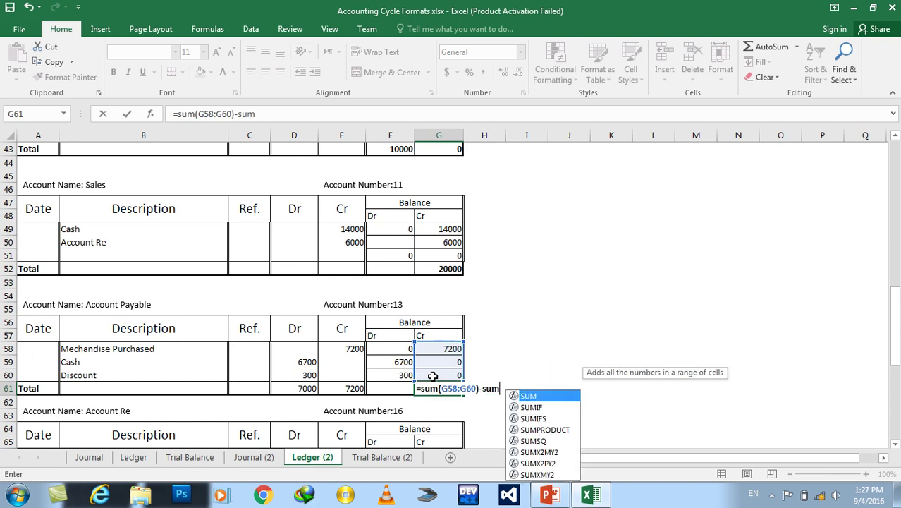
text(()
drag(399, 350, 392, 377)
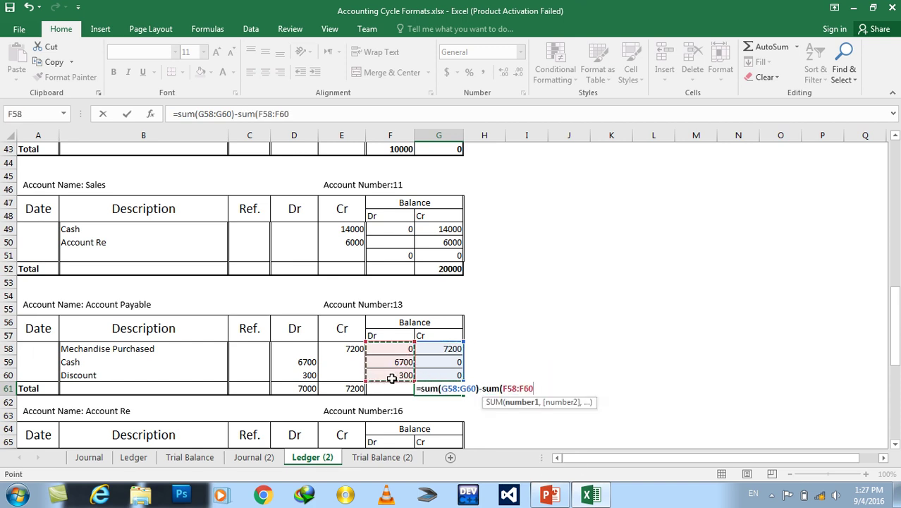
key(Return)
key(Up)
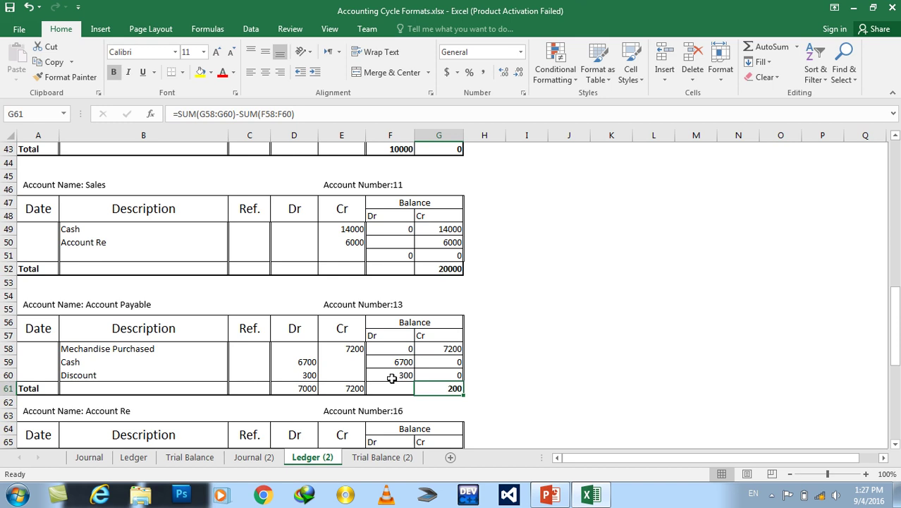
drag(896, 311, 897, 343)
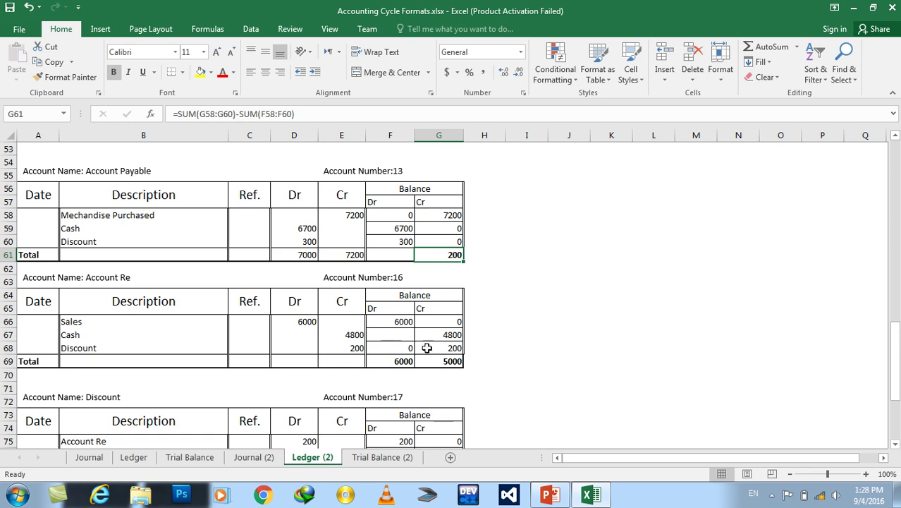
Step: AutoSum Account Re's Dr total to 6000 and its Cr total over E66:E68 to 5000
click(312, 358)
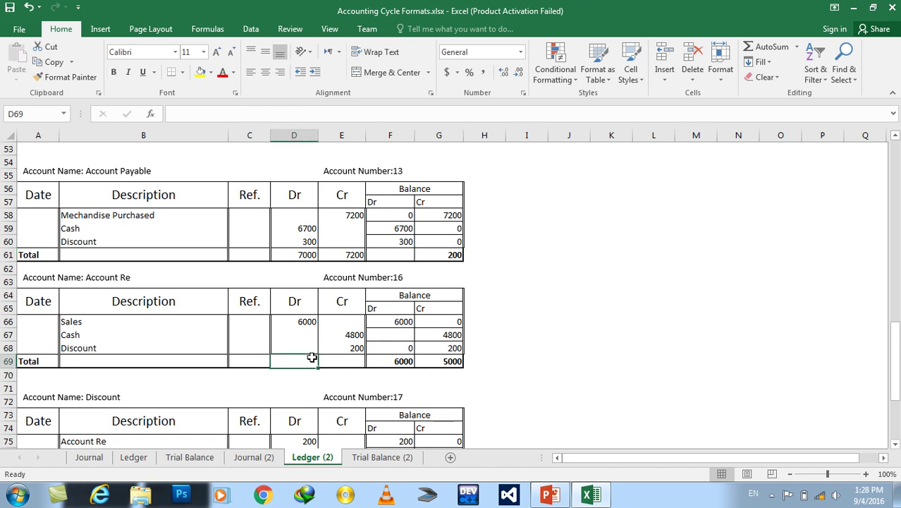
key(alt+equal)
key(Tab)
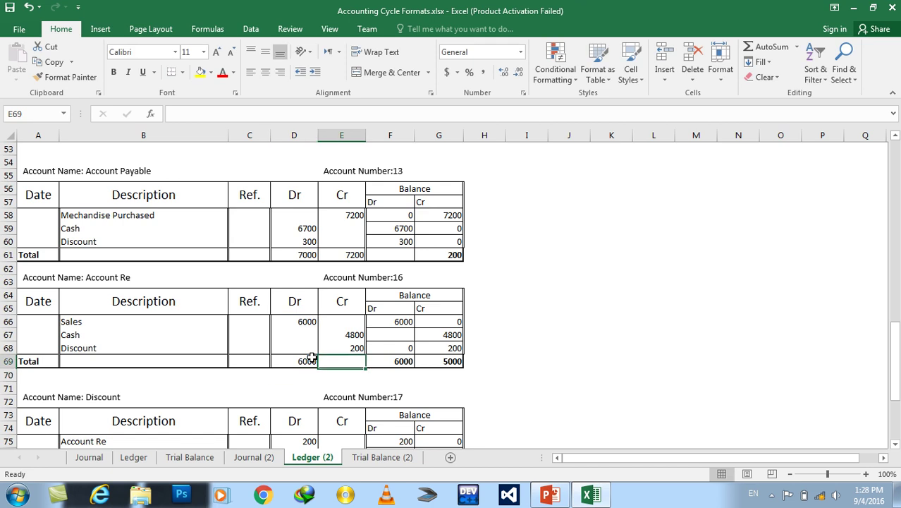
key(alt+equal)
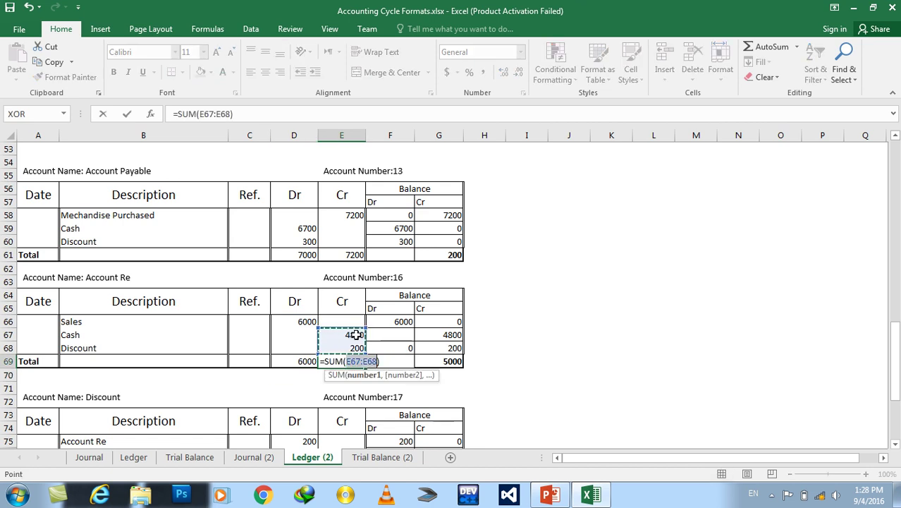
click(346, 326)
drag(346, 330, 341, 356)
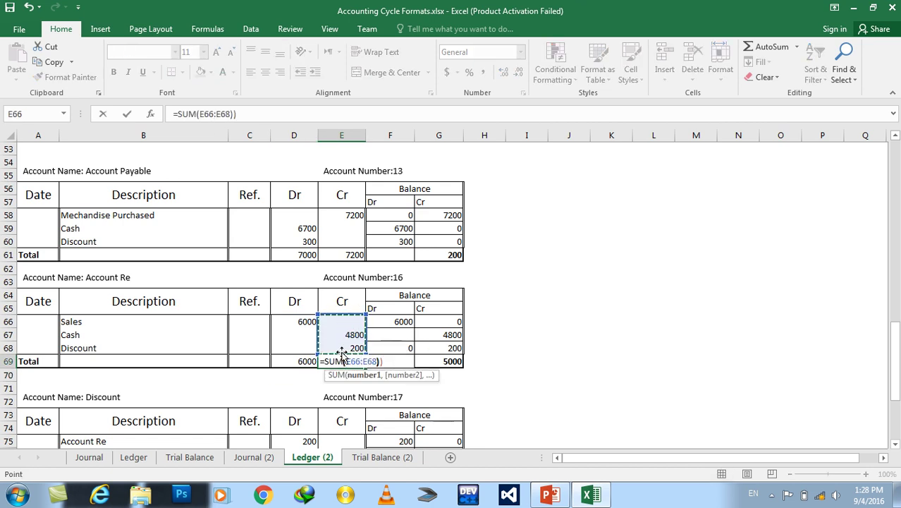
key(Return)
key(Up)
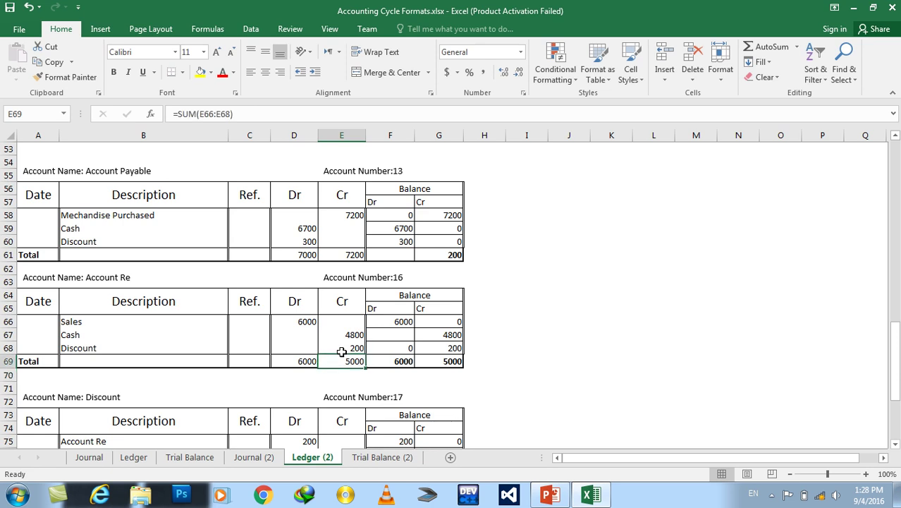
Step: Enter =D69-E69 in F69 for a net debit balance of 1000
key(Right)
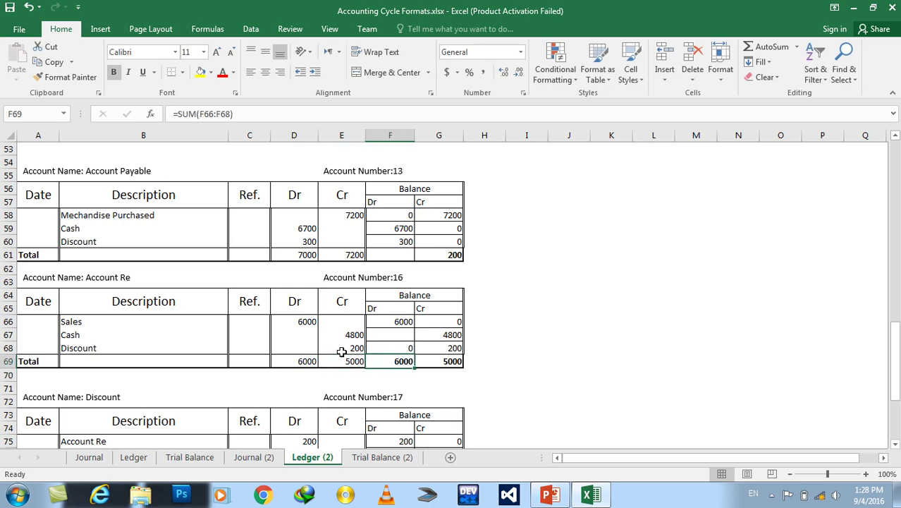
key(Right)
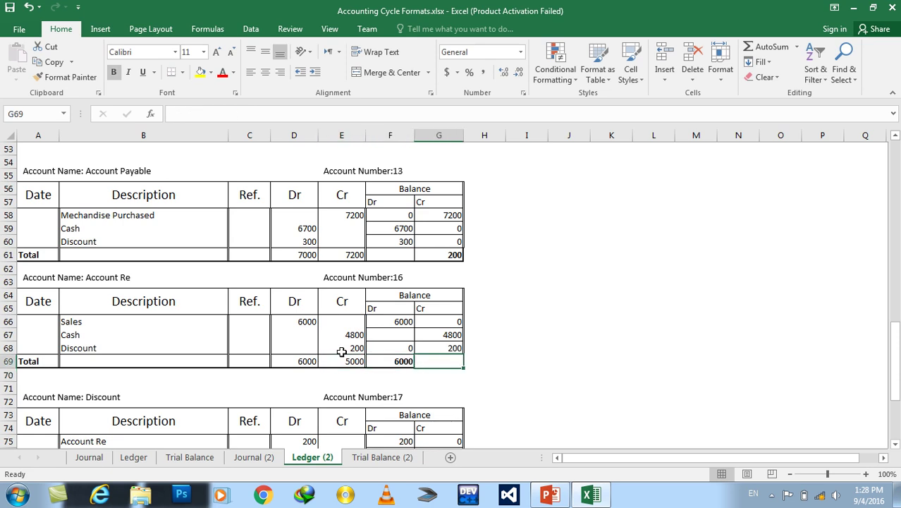
key(Left)
text(=)
click(308, 360)
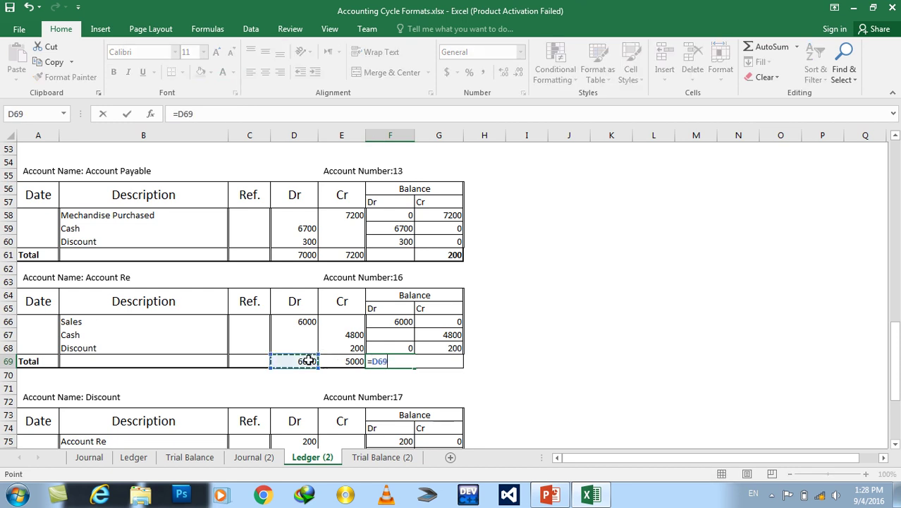
text(0)
key(BackSpace)
text(-E69)
key(Return)
key(Up)
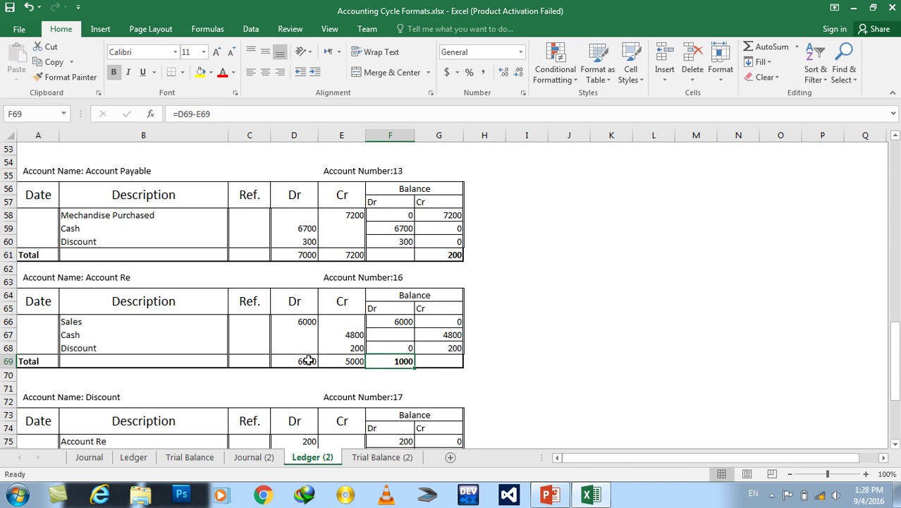
drag(896, 346, 899, 387)
Step: Clear the Discount account's old balance totals in F78:G78
click(390, 350)
key(Delete)
key(Right)
key(Delete)
text(=)
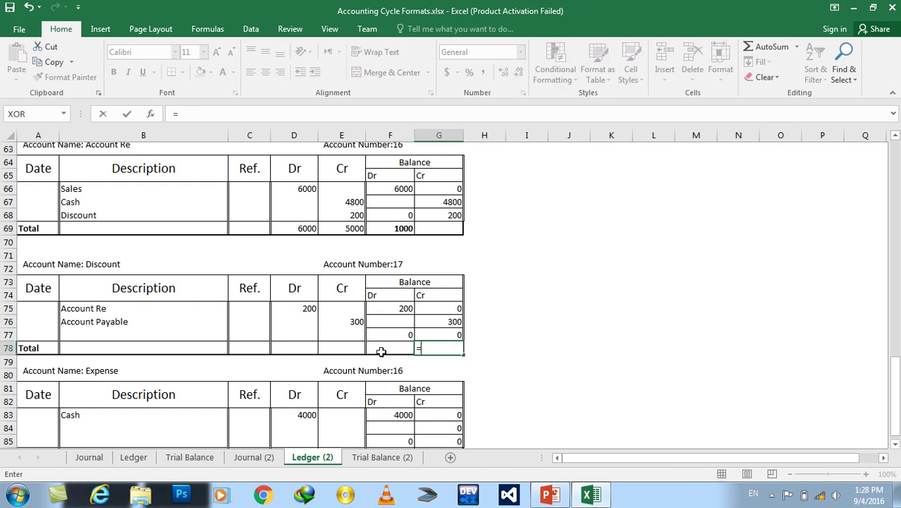
key(Escape)
Step: AutoSum Discount's Dr total to 200 and Cr total over E75:E77 to 300
click(309, 348)
key(alt+equal)
key(Tab)
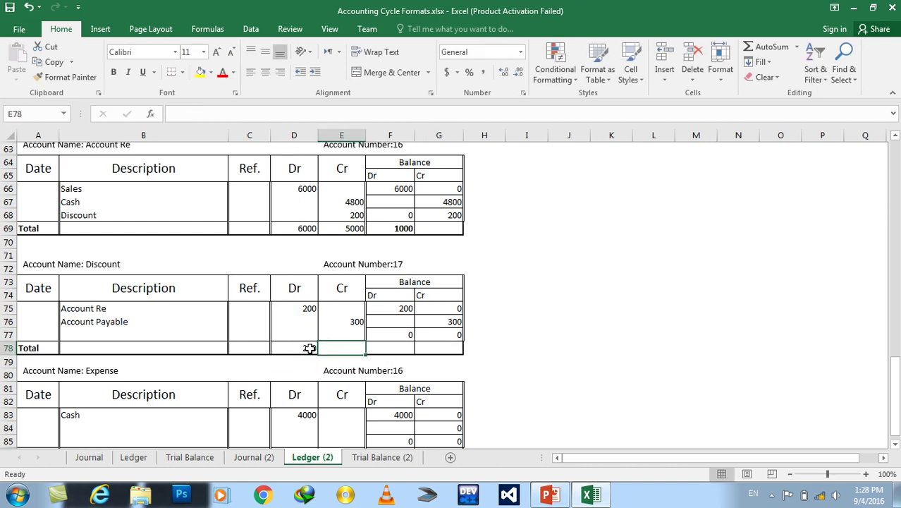
key(alt+equal)
drag(336, 309, 338, 329)
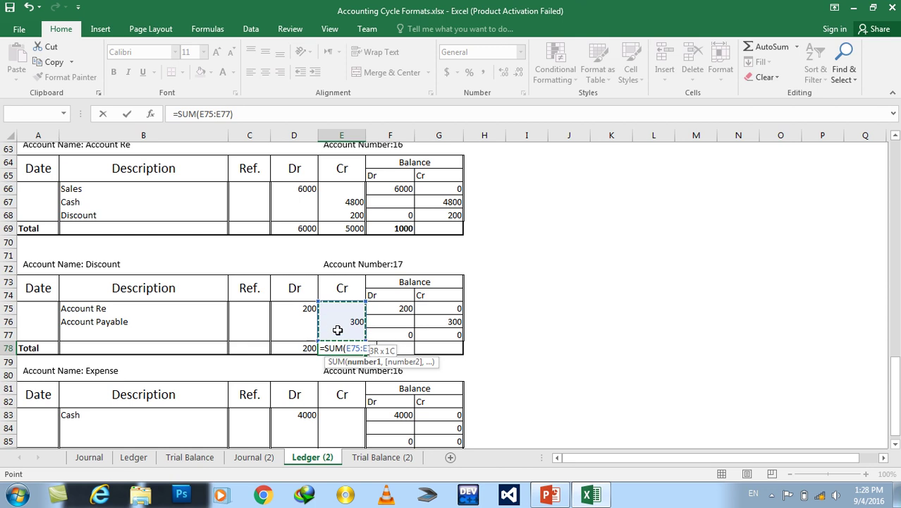
key(Tab)
key(Tab)
Step: Enter =E78-D78 in G78 for a net credit balance of 100
text(=)
click(340, 347)
text(-)
click(310, 348)
key(Return)
key(Up)
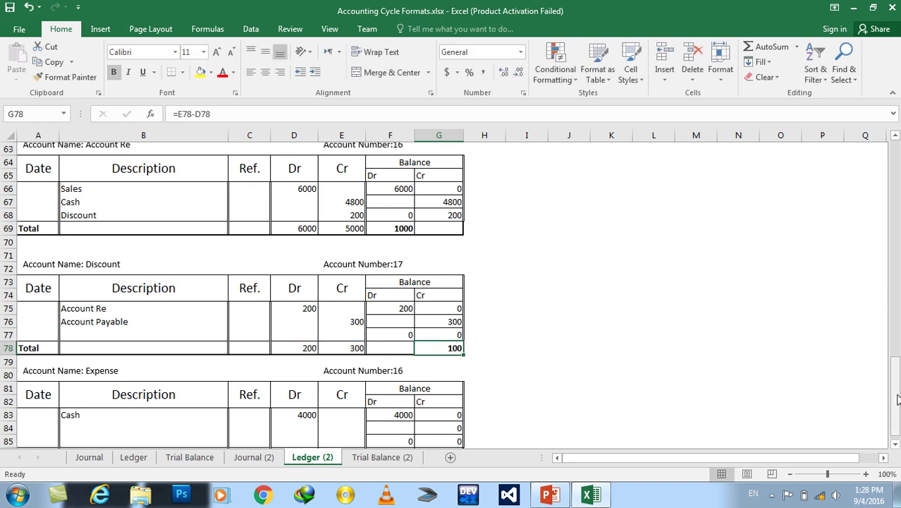
drag(897, 400, 898, 414)
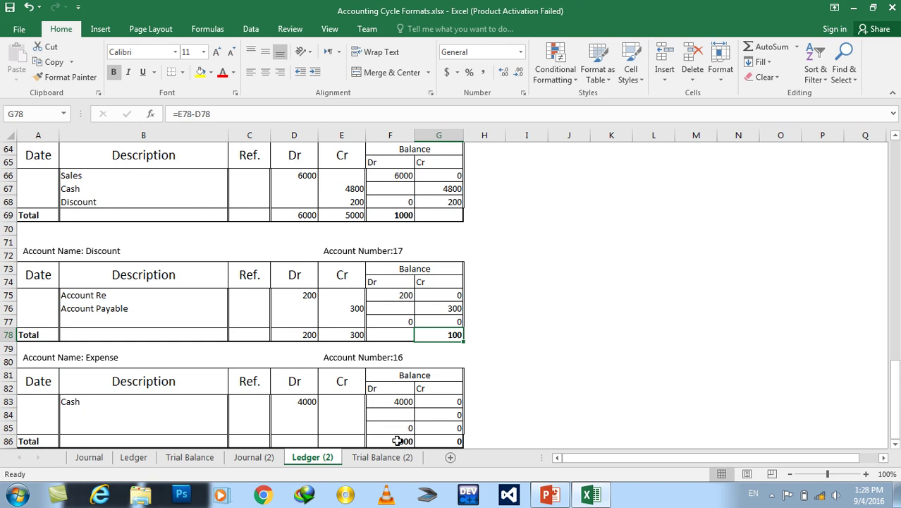
click(896, 445)
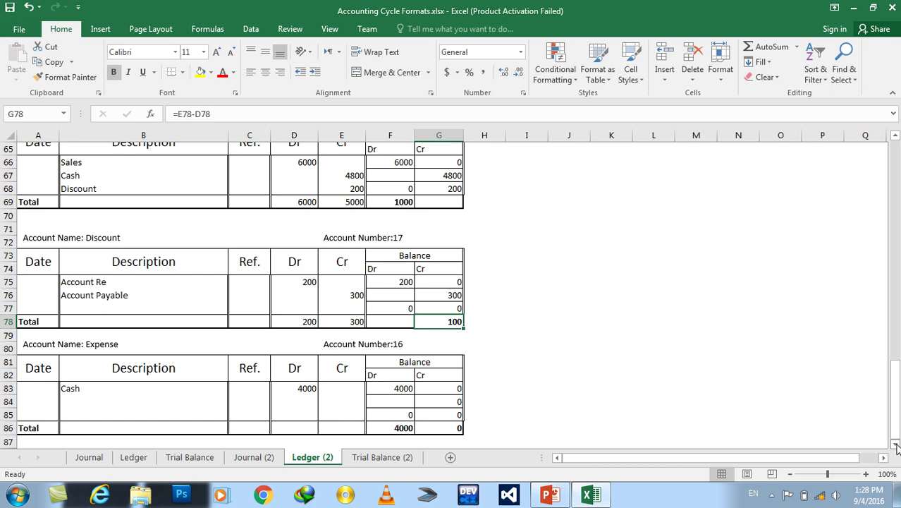
Step: On Trial Balance (2), clear the old entries in B5:E14
click(382, 459)
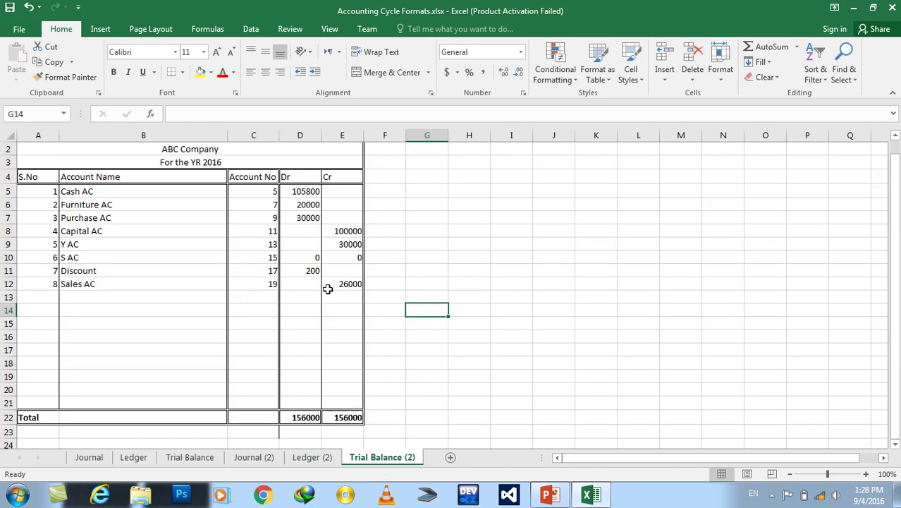
drag(352, 315, 100, 192)
key(Delete)
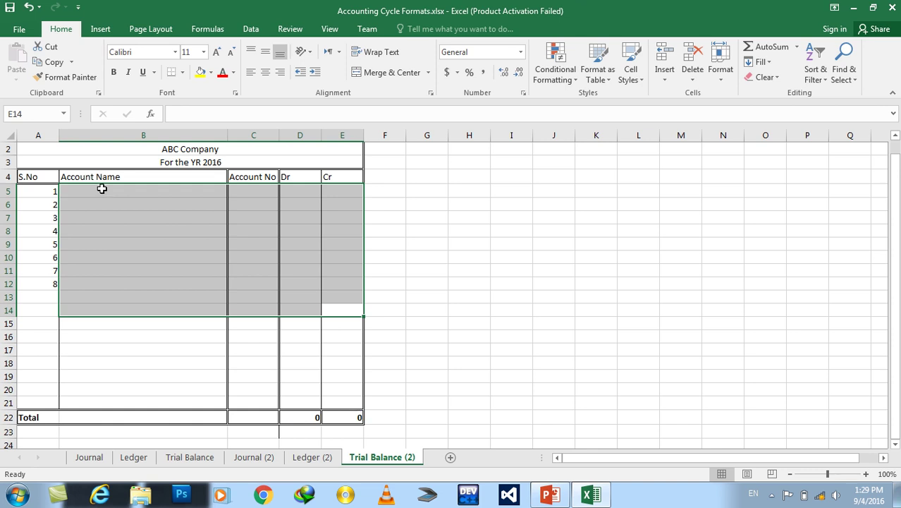
Step: Enter the account names Cash AC and Capital AC in B5:B6
click(102, 189)
text(Cash)
key(Return)
text(Capital AC)
key(ctrl+Return)
key(Up)
key(F2)
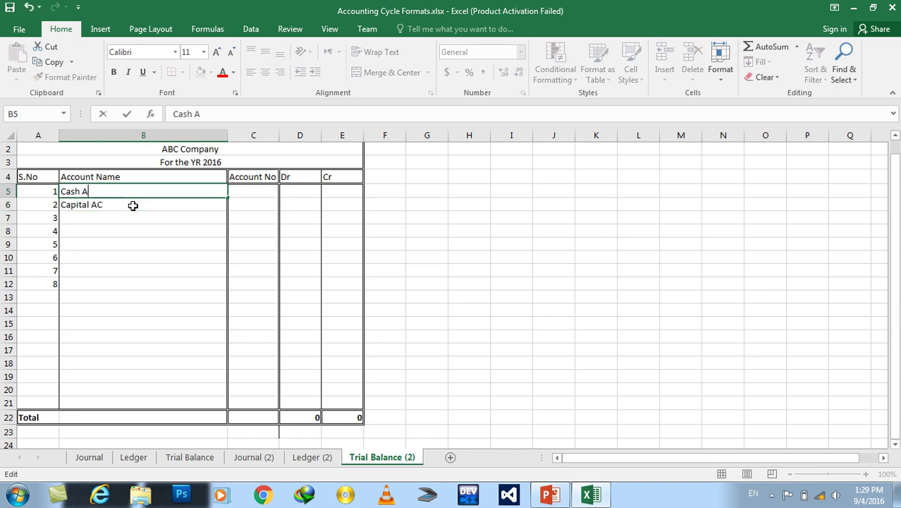
key(Return)
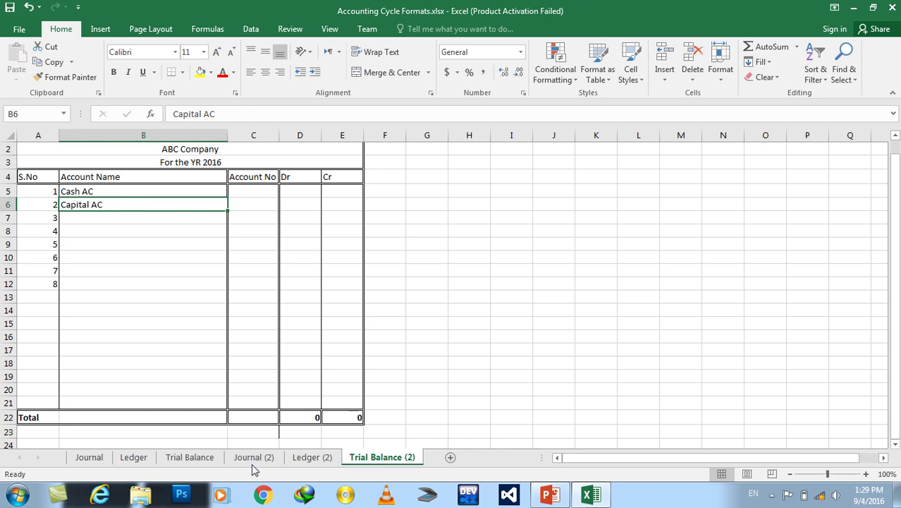
Step: Check the accounts on Ledger (2), then return to Cash AC's account number cell C5
click(305, 460)
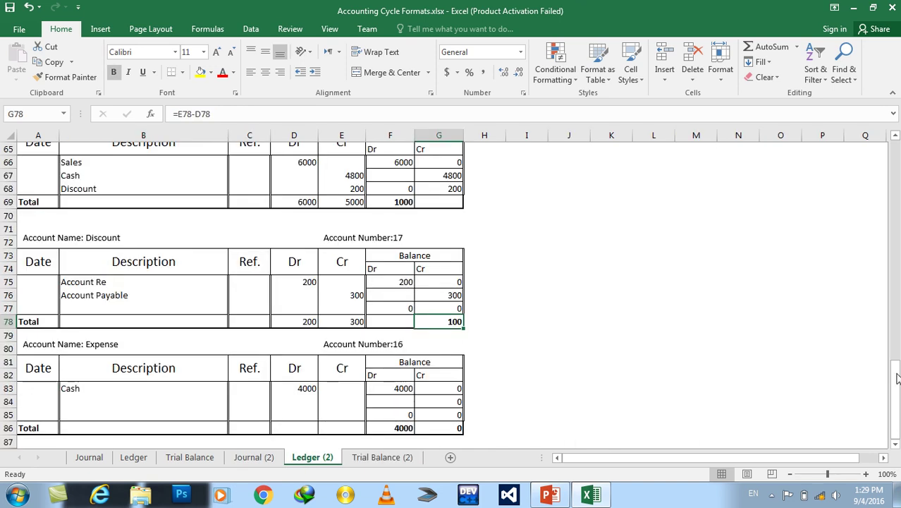
drag(892, 388, 898, 155)
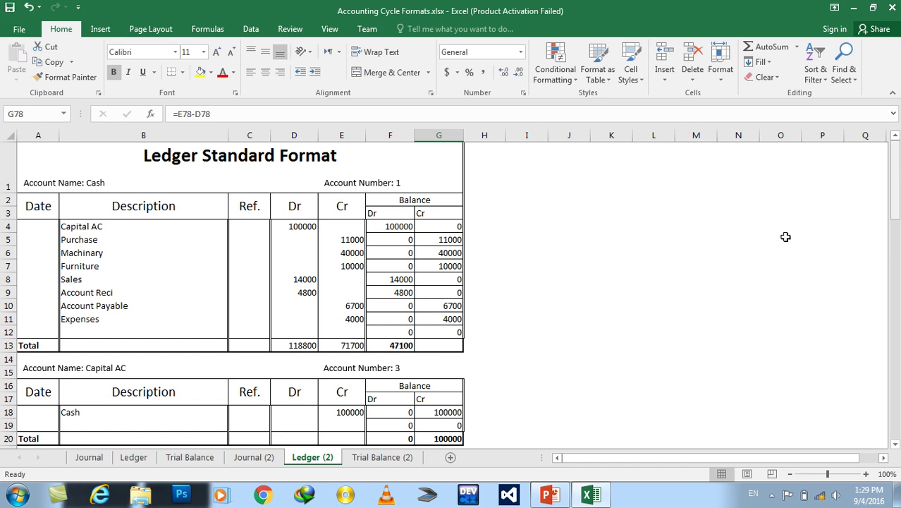
click(383, 457)
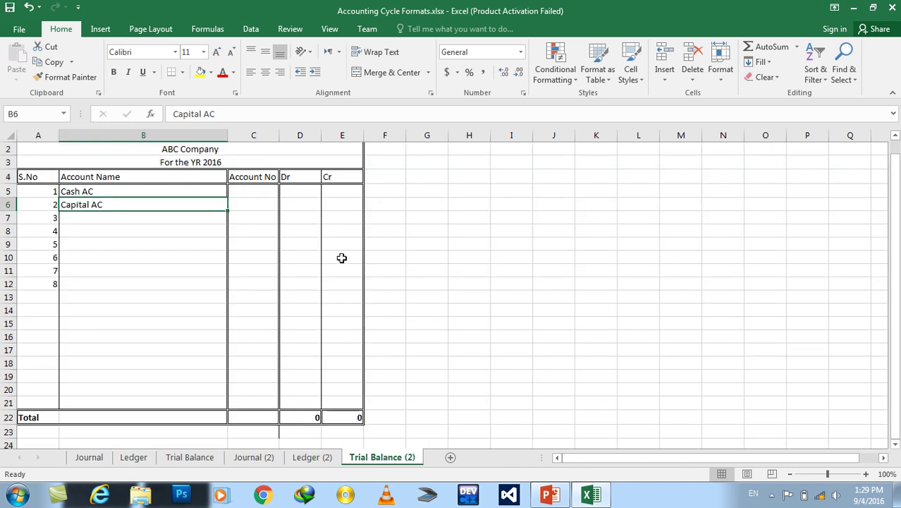
click(242, 190)
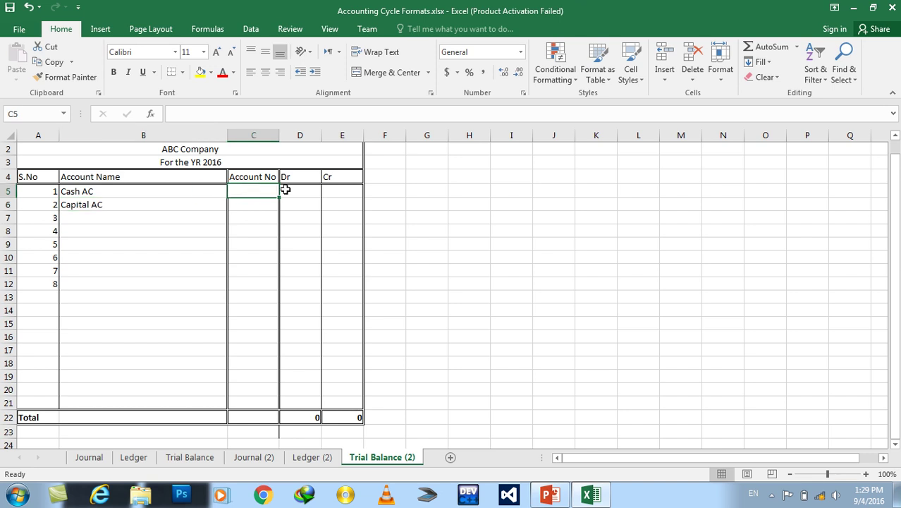
Step: Enter 47000 as Cash AC's Dr amount and check it against Ledger (2)
text(1)
click(292, 191)
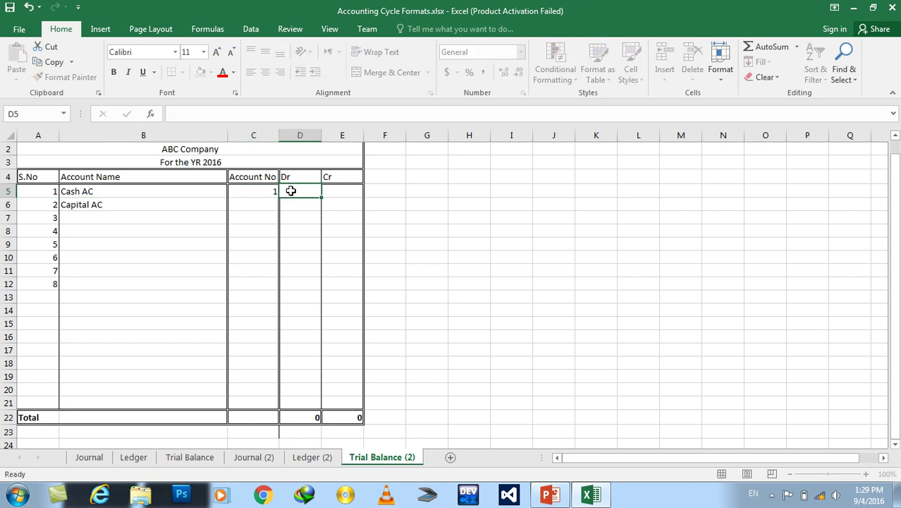
text(47000)
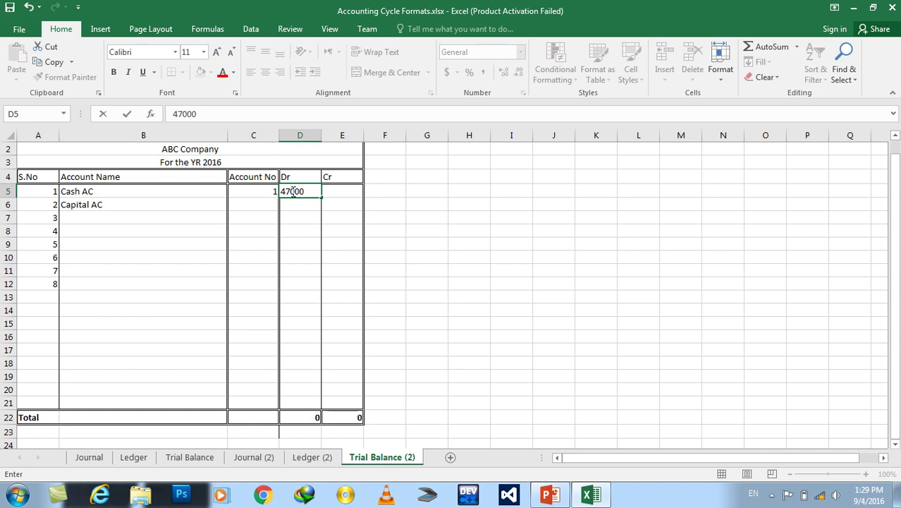
key(Return)
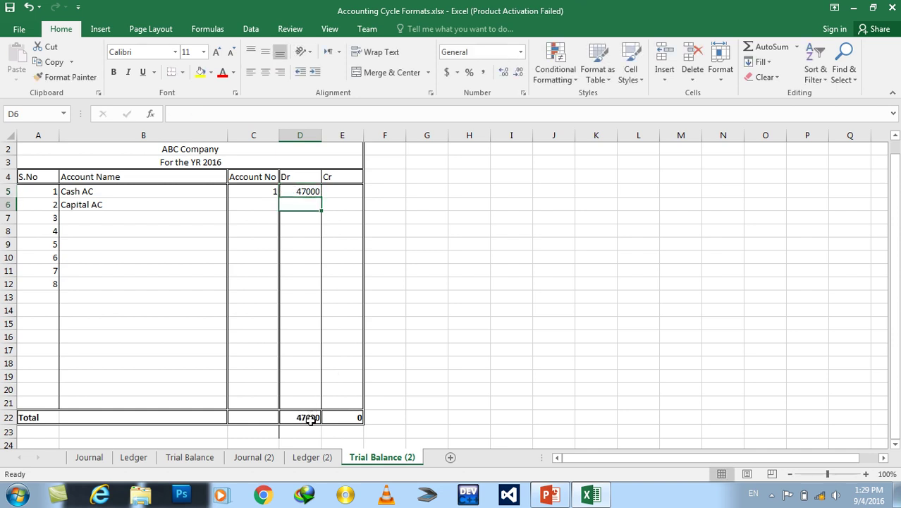
click(308, 457)
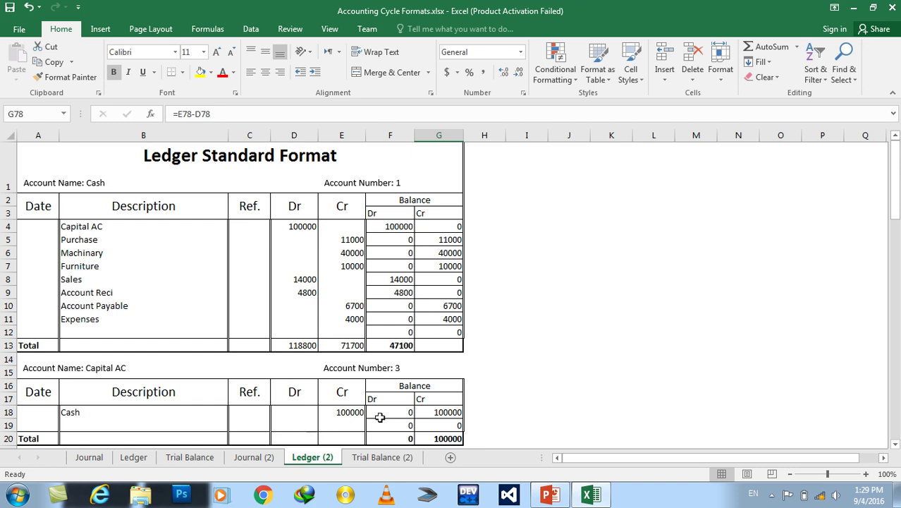
drag(896, 170, 898, 235)
Step: Give Capital AC account number 3 and a Cr amount of 100000
click(407, 457)
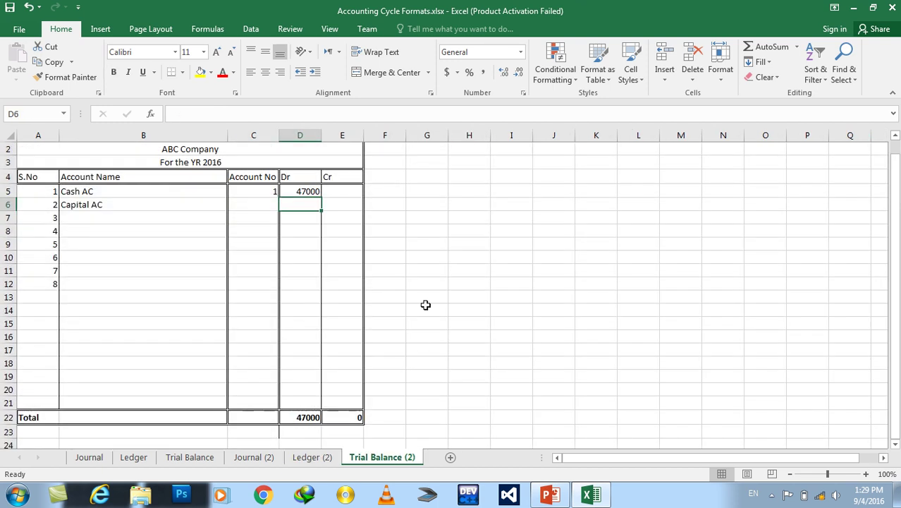
click(244, 203)
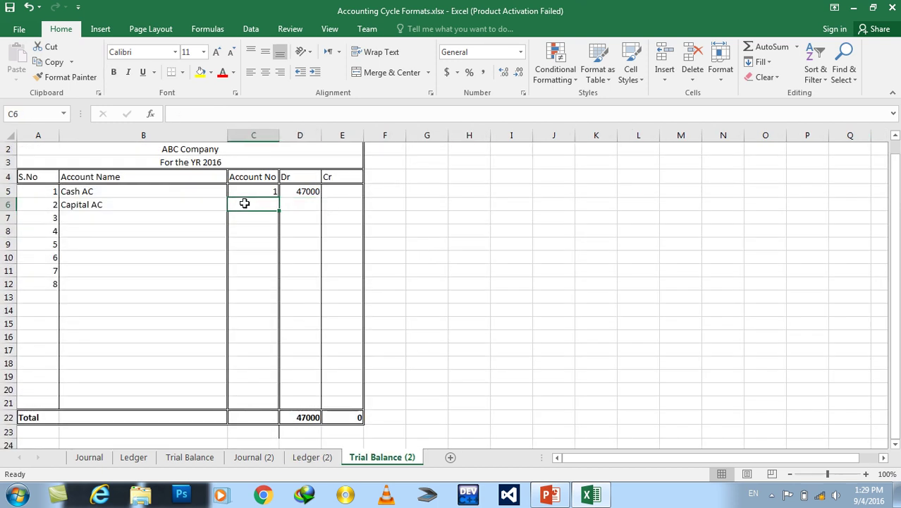
text(3)
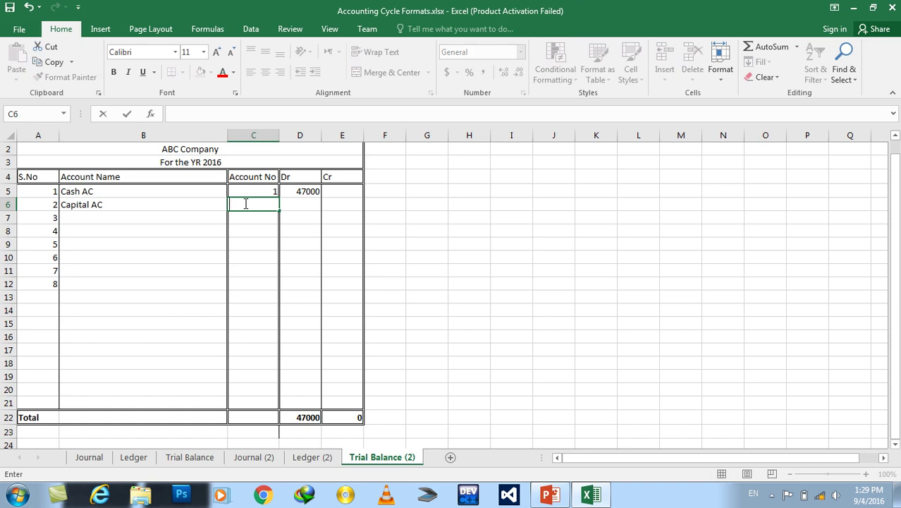
key(Tab)
key(Tab)
text(10000)
key(Return)
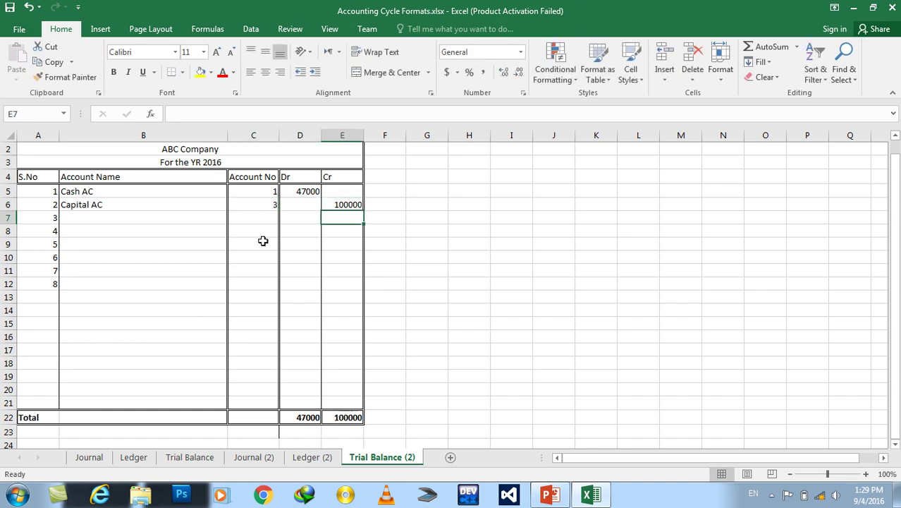
click(321, 458)
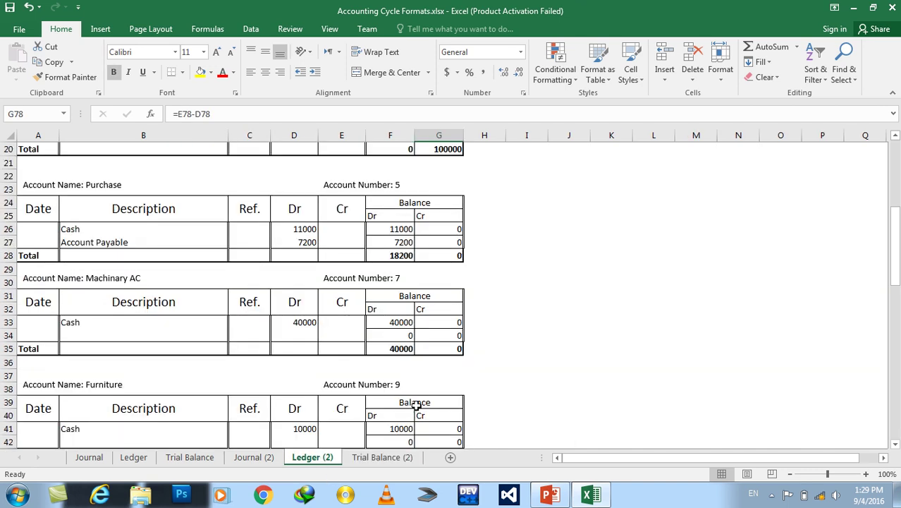
mouse_move(894, 254)
mouse_down()
mouse_move(895, 239)
mouse_move(898, 270)
mouse_up()
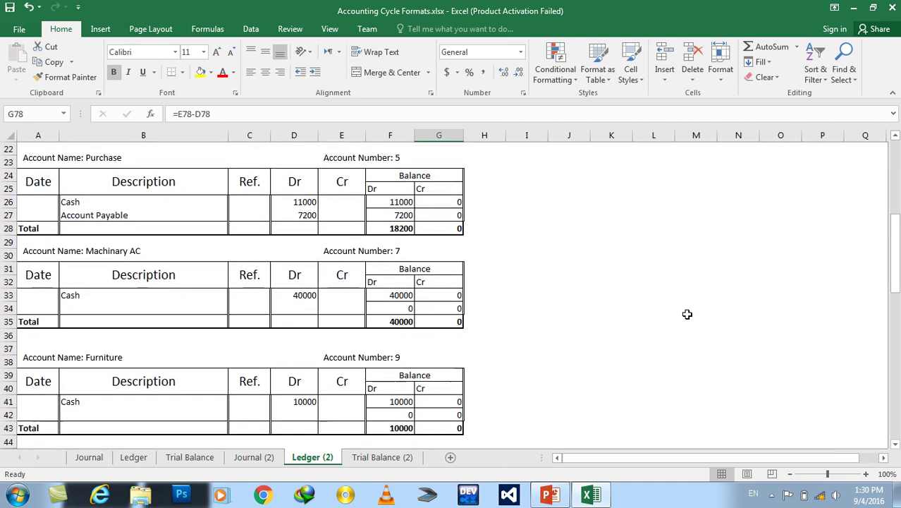
Step: Give the third account number 5 and a Dr amount of 18200
click(376, 455)
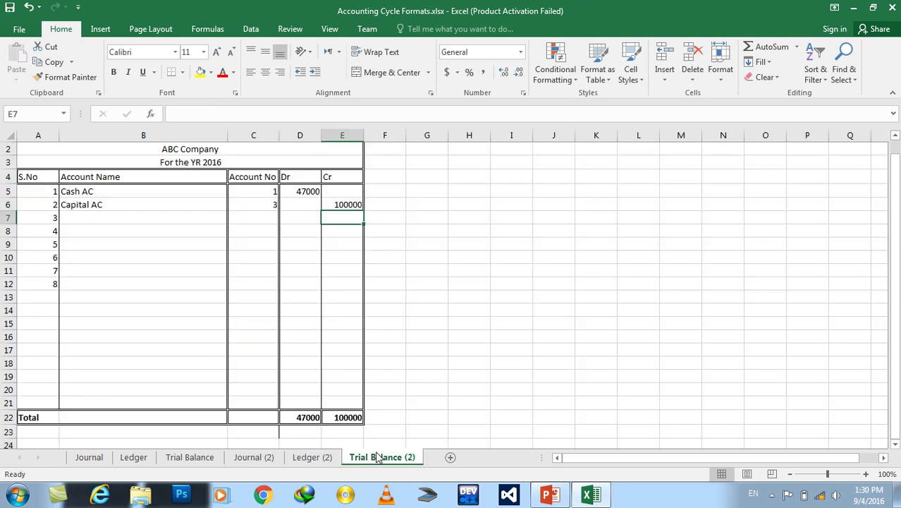
click(259, 214)
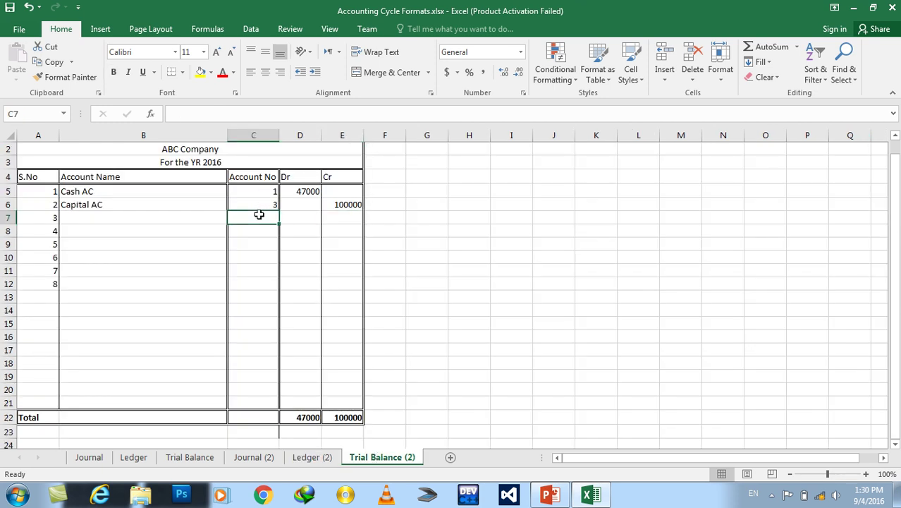
text(5)
key(Tab)
key(Tab)
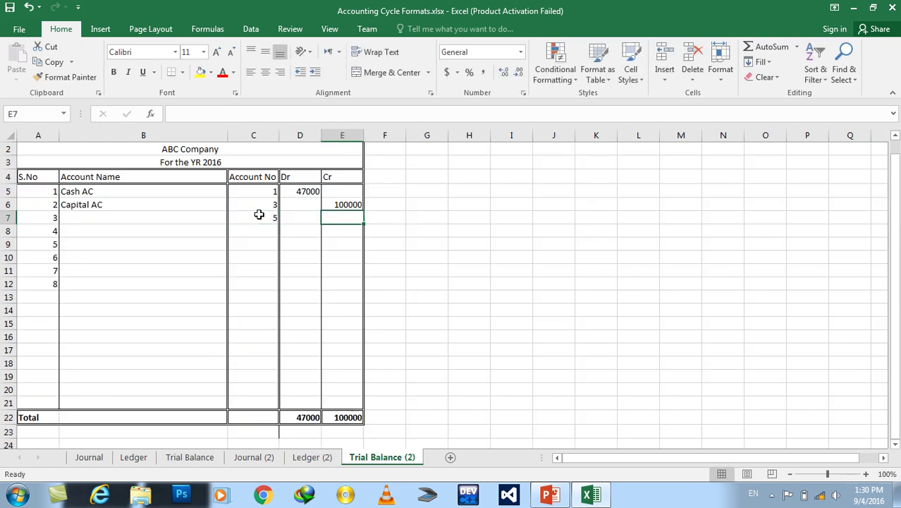
key(Left)
text(8)
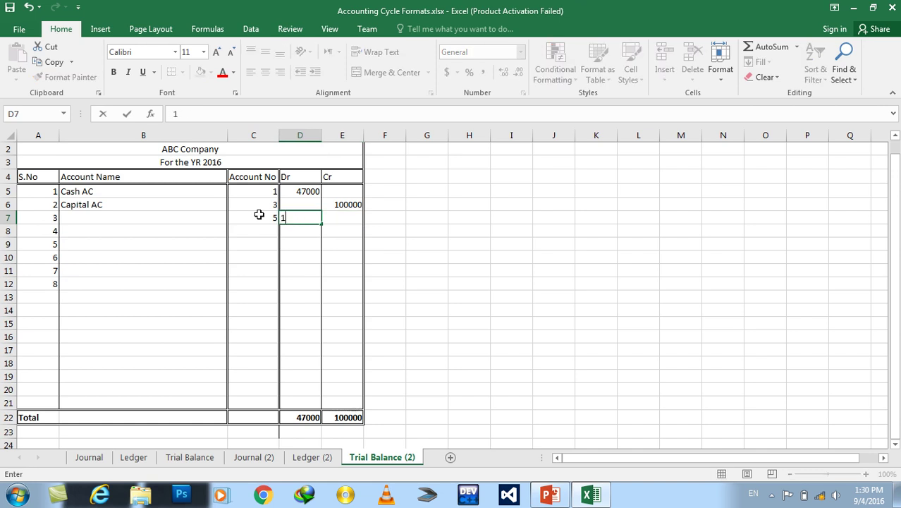
key(Return)
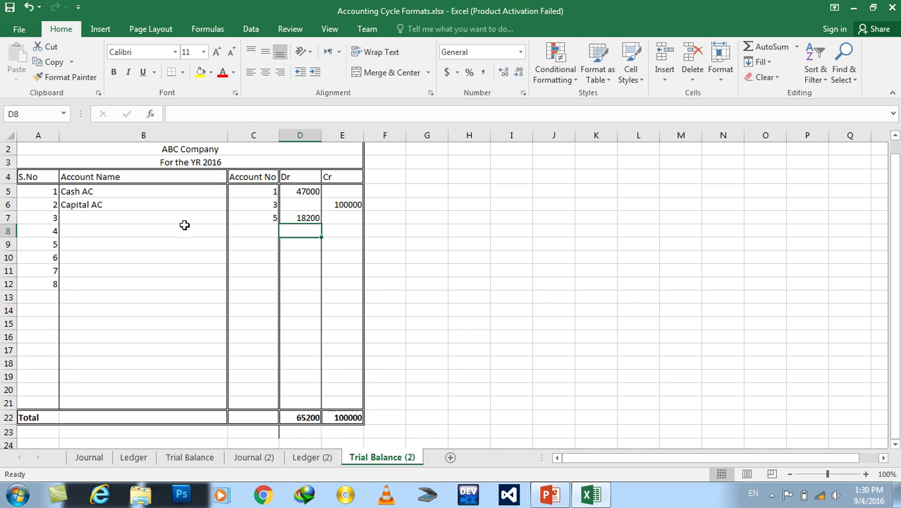
Step: Name the third account Purchase after checking Ledger (2)
click(177, 219)
click(314, 459)
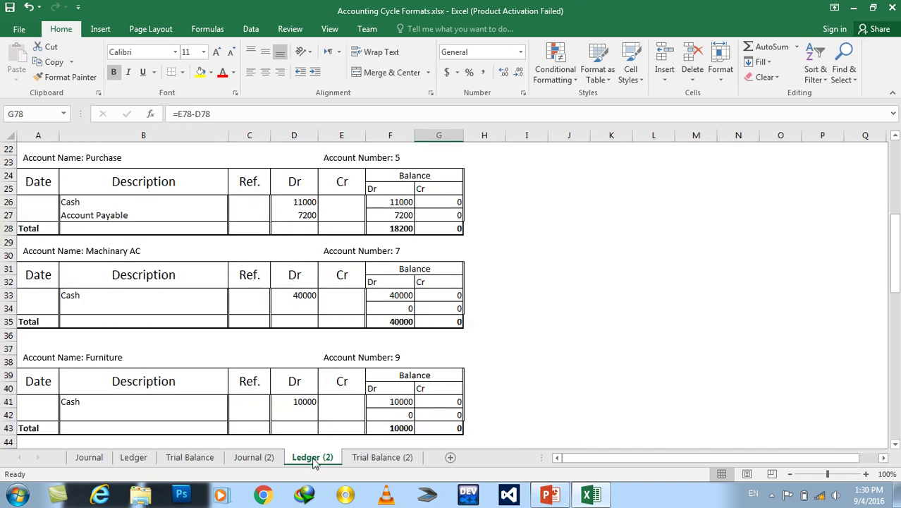
click(369, 459)
text(P)
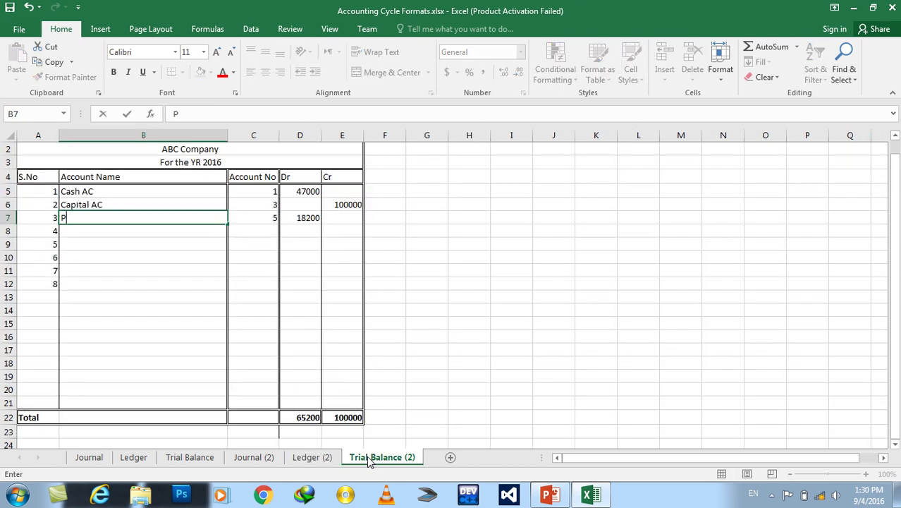
text(urch)
key(Return)
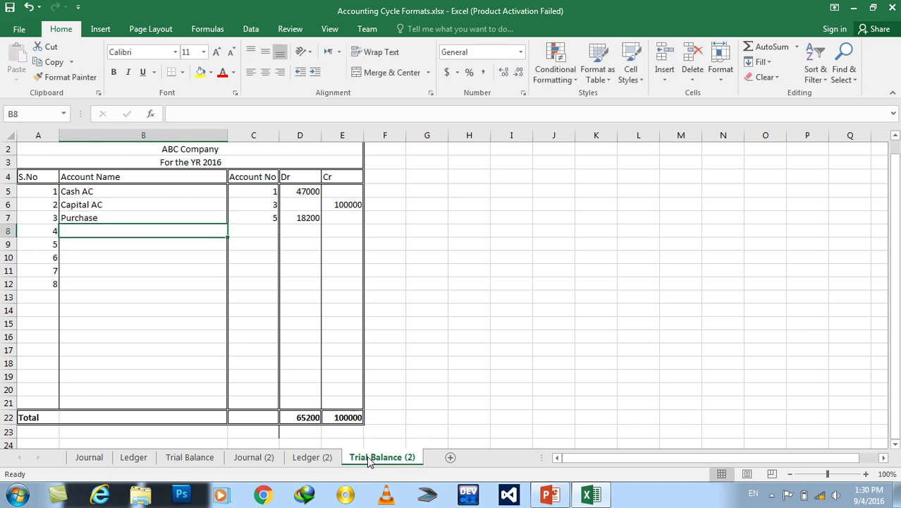
Step: Add Machinary as the fourth account name
click(311, 459)
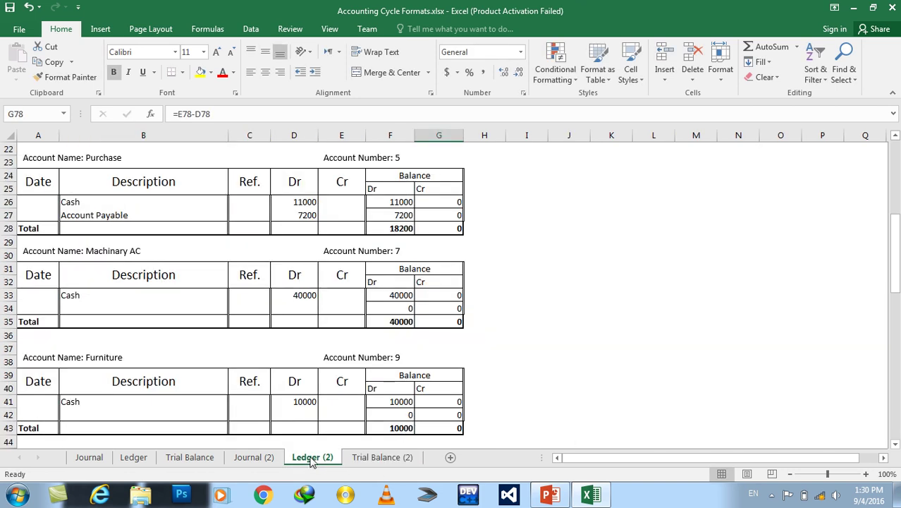
click(357, 456)
text(Mach)
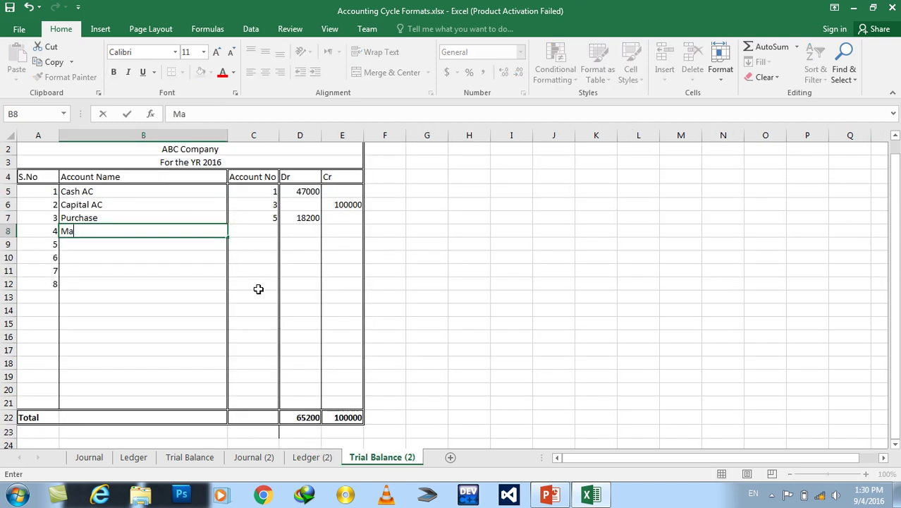
text(inary)
key(Return)
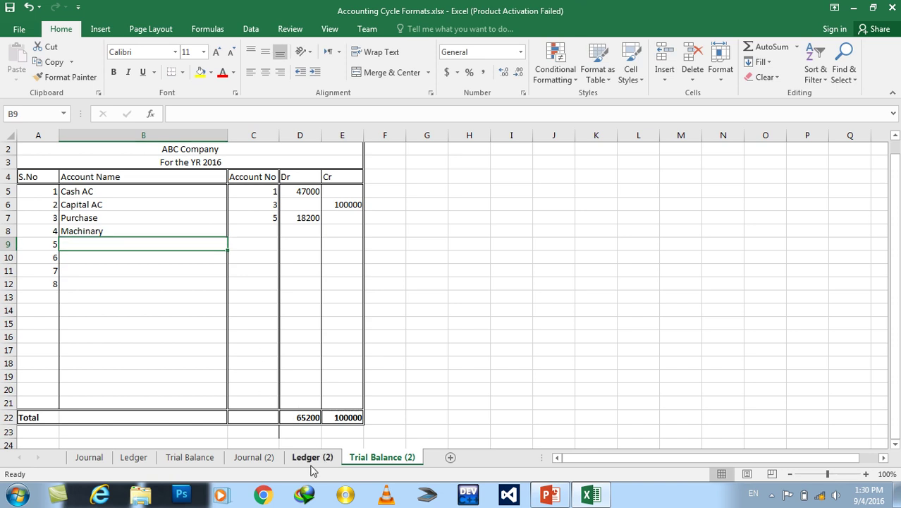
Step: Give Machinary a Dr amount of 40000 and account number 7
click(312, 458)
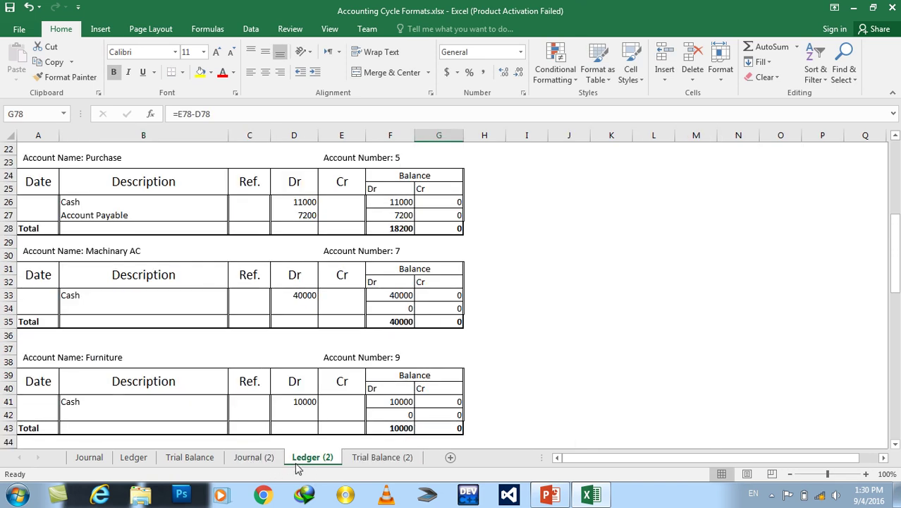
click(383, 458)
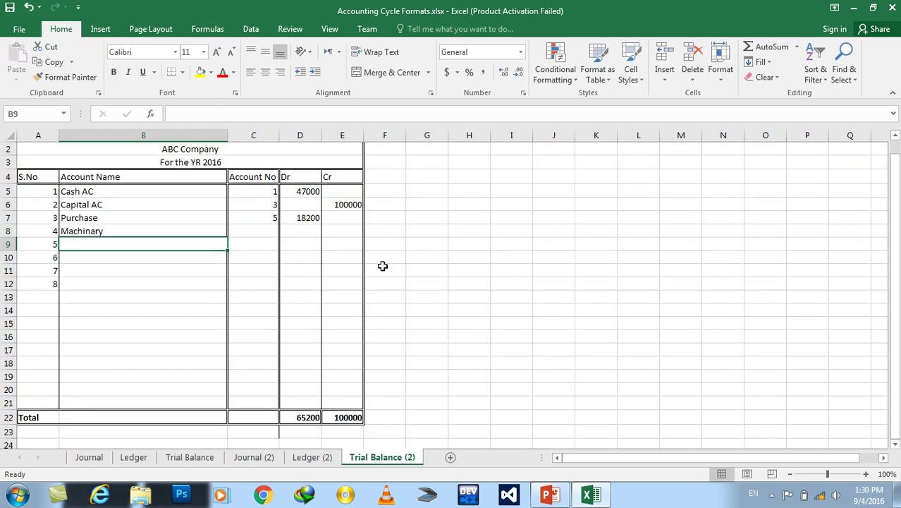
click(301, 226)
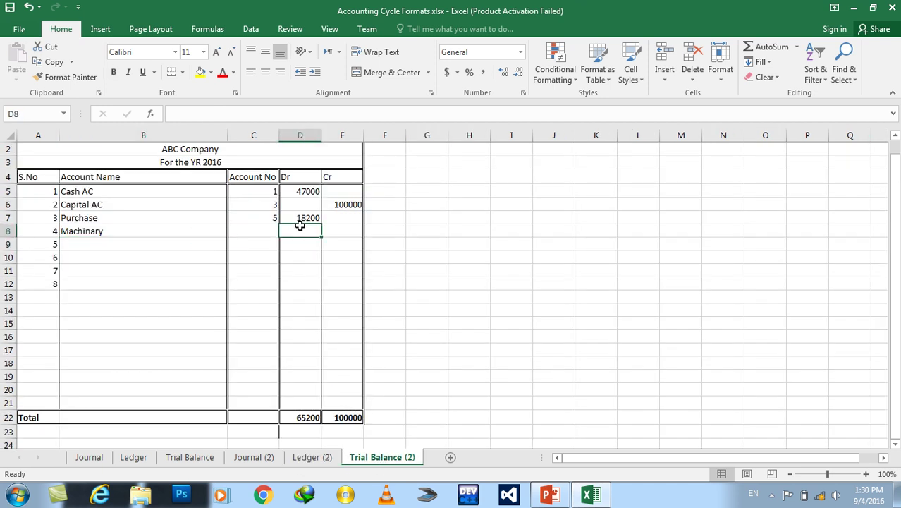
text(40000)
key(Return)
key(Left)
key(Up)
text(7)
key(Return)
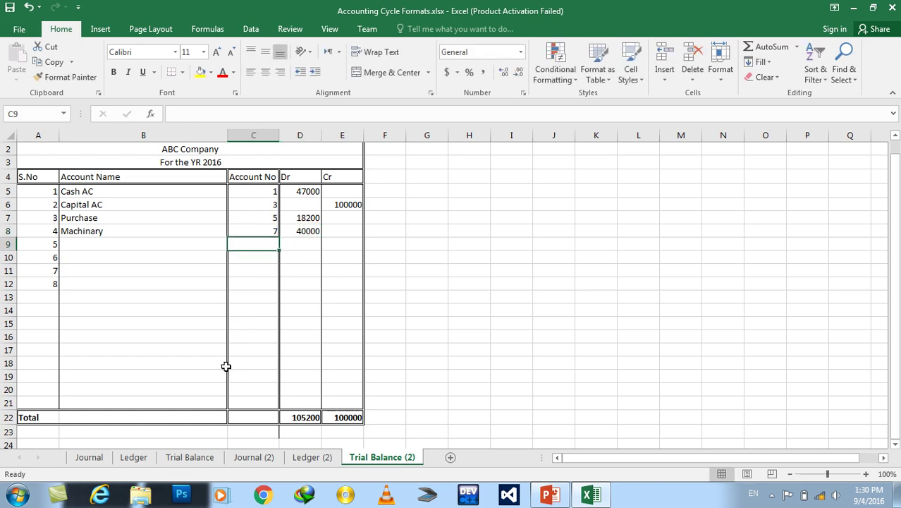
click(305, 457)
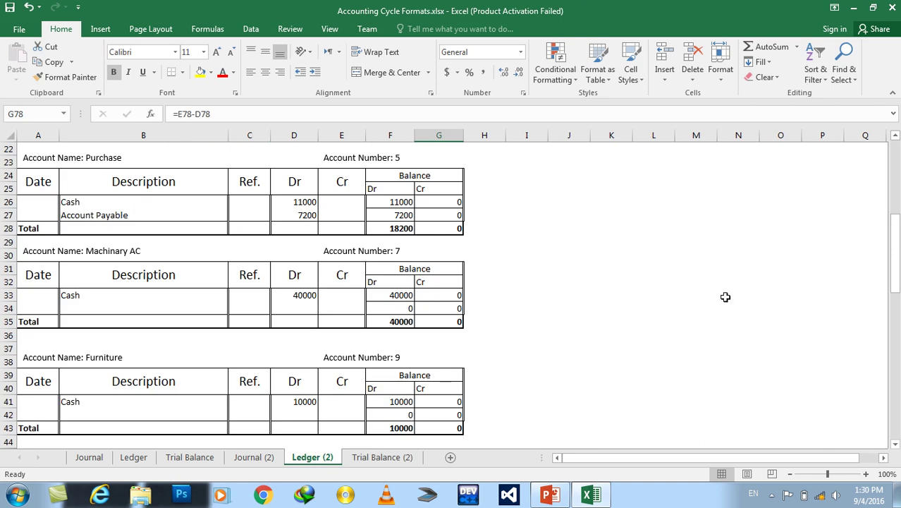
mouse_move(895, 236)
mouse_down()
mouse_move(896, 246)
mouse_move(635, 343)
mouse_up()
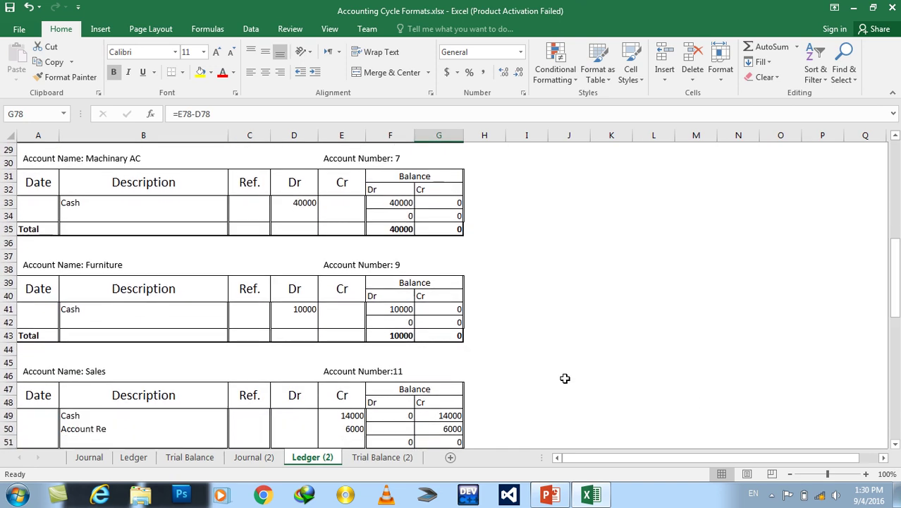
Step: Add Furniture in row 9 with account number 9 and Dr 10000
click(404, 460)
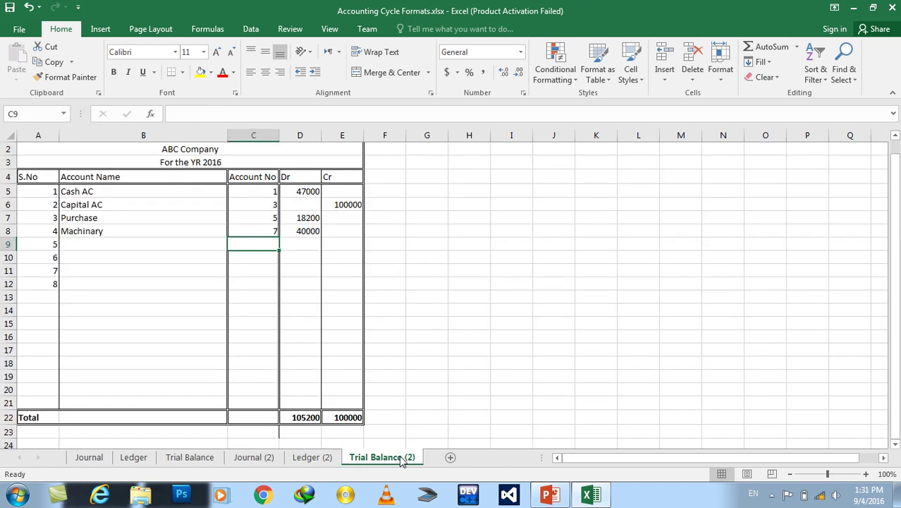
click(121, 250)
text(Furniiture)
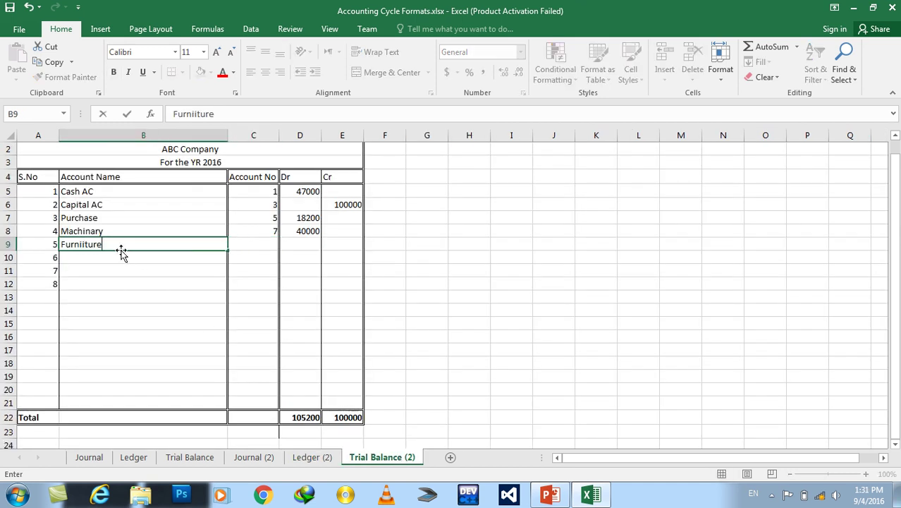
key(Right)
key(Right)
key(Left)
key(Left)
key(Left)
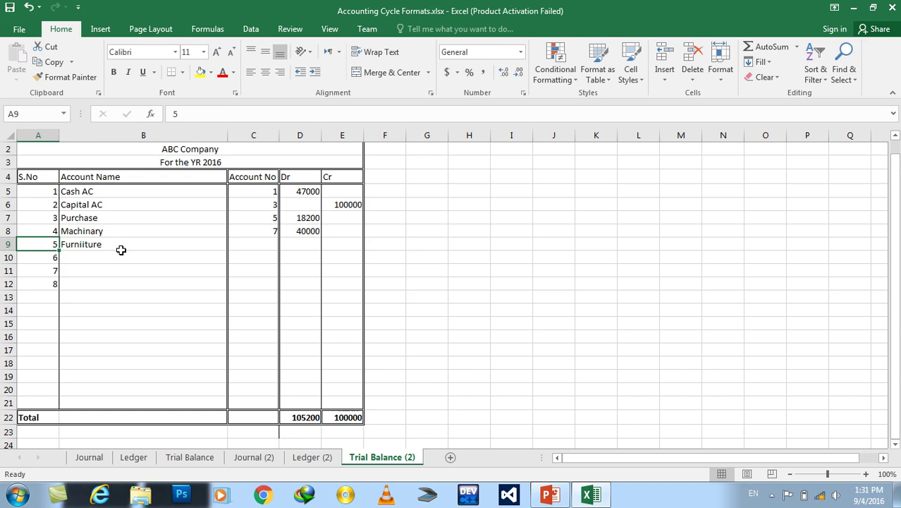
key(Right)
key(F2)
key(BackSpace)
key(ctrl+Return)
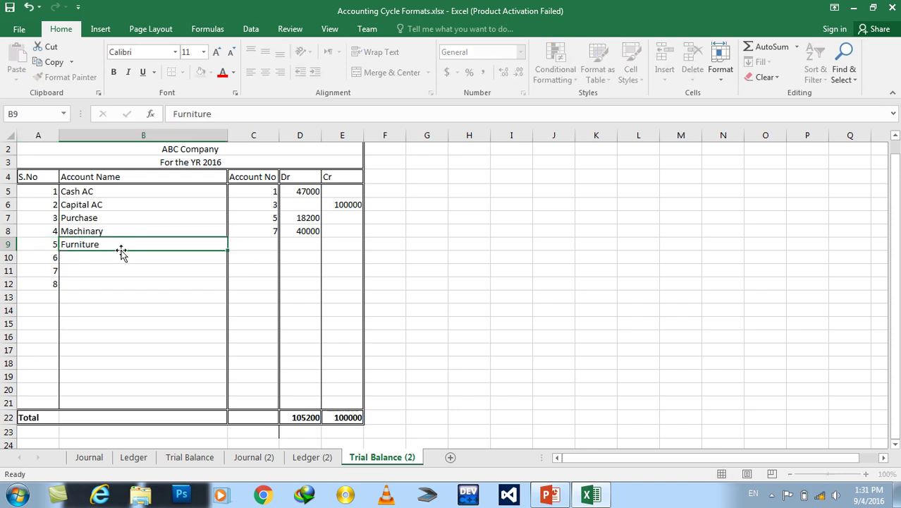
key(Down)
key(Right)
key(Right)
key(Up)
text(10000)
key(Left)
text(9)
key(Return)
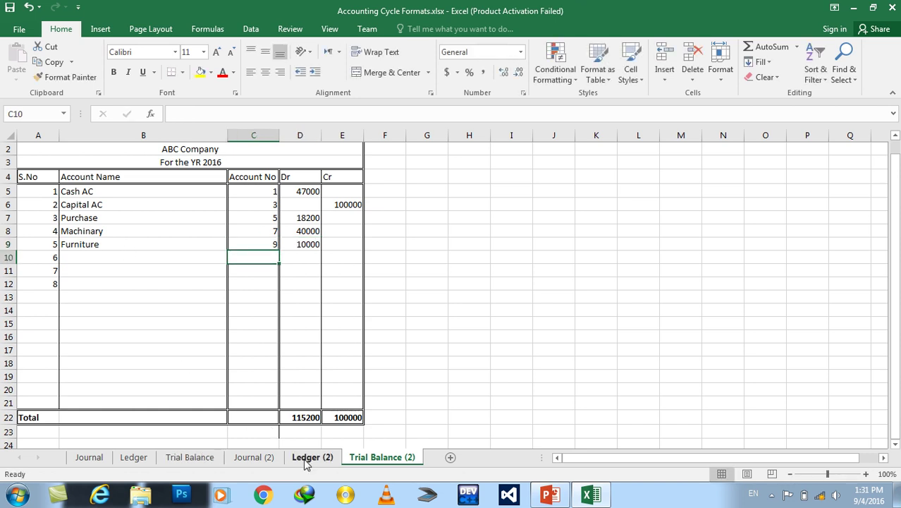
Step: Add Sales in row 10 with account number 11 and Cr 20000
click(308, 457)
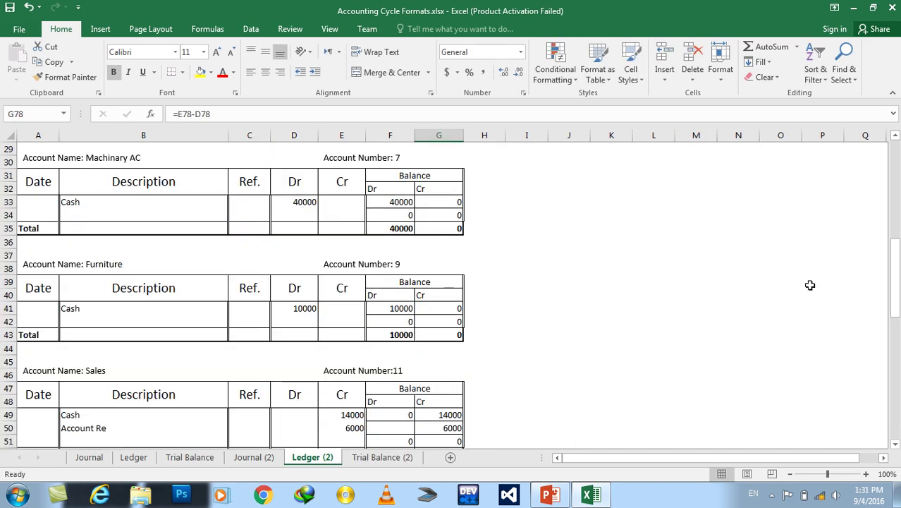
drag(896, 250, 898, 276)
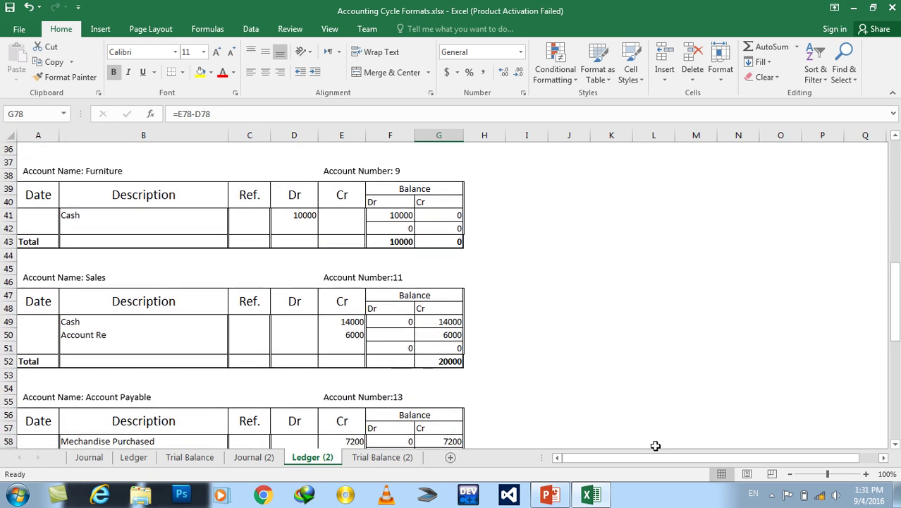
click(387, 459)
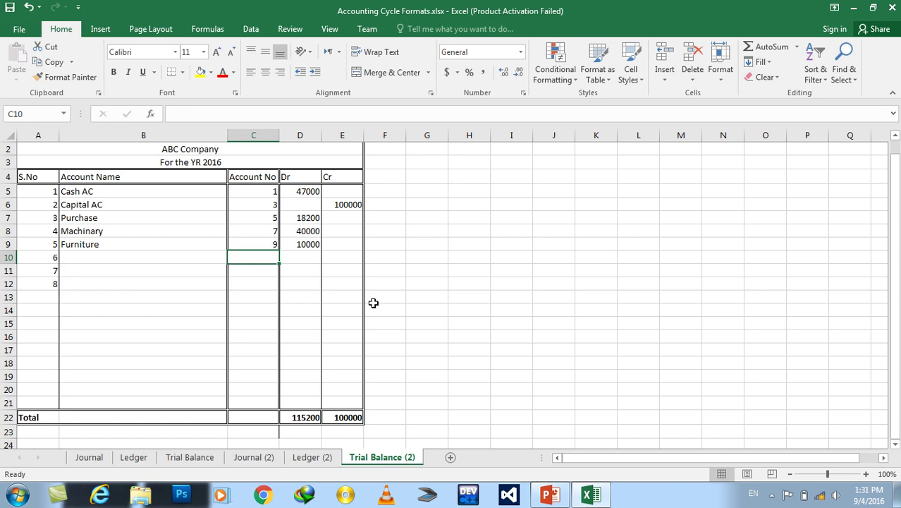
click(174, 257)
text(Sales)
key(Tab)
text(11)
key(Tab)
key(Tab)
text(20000)
key(Return)
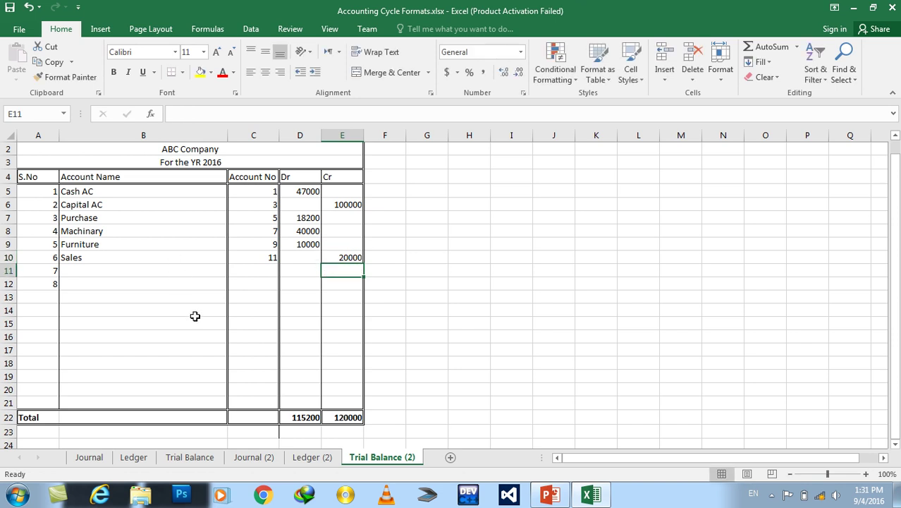
Step: Add Account Payable in row 11 with account number 13 and Cr 200
click(313, 458)
drag(896, 300, 896, 311)
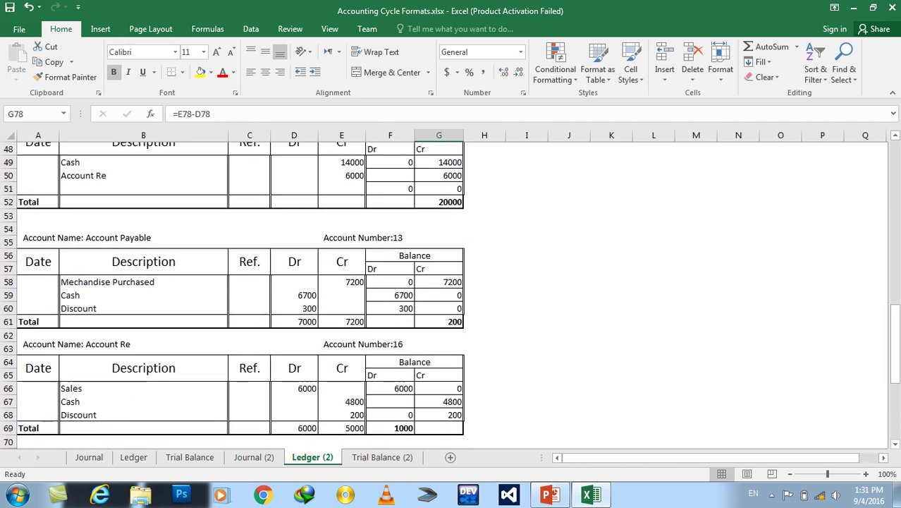
click(382, 458)
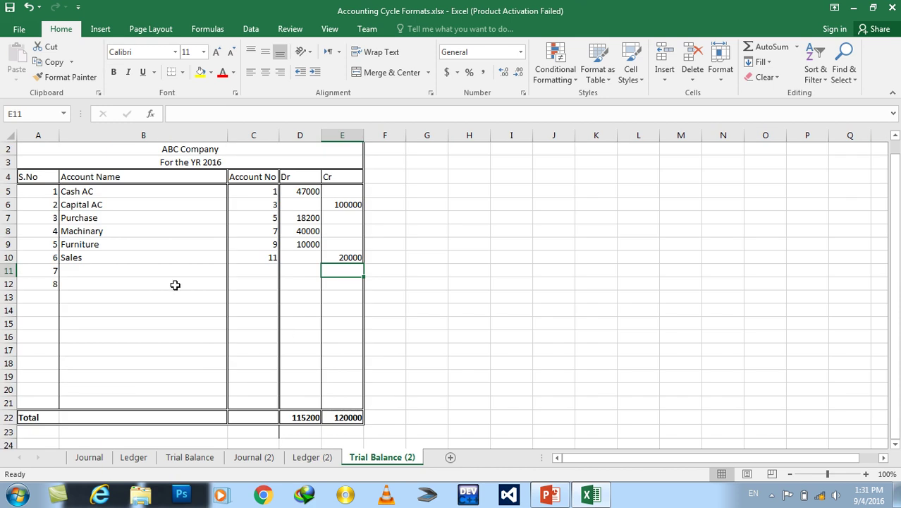
click(136, 271)
text(Account Payable)
key(Tab)
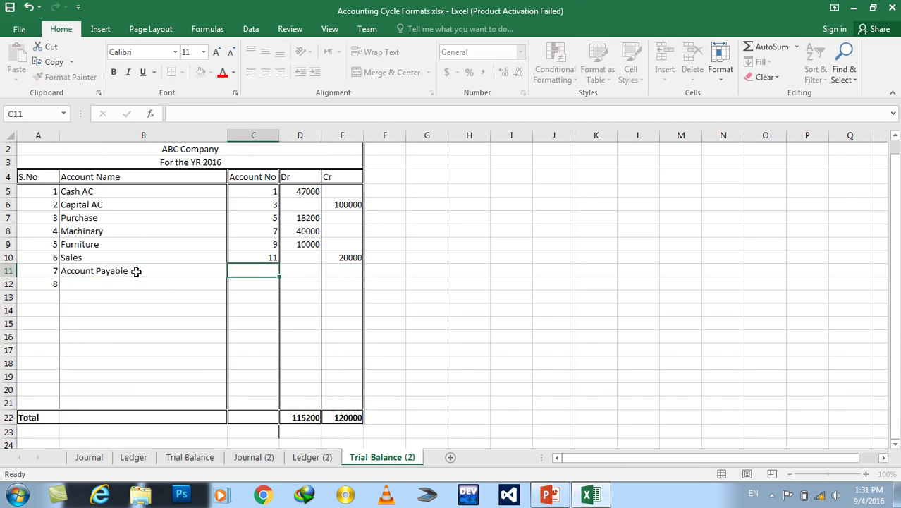
text(13)
key(Tab)
key(Tab)
text(200)
key(Return)
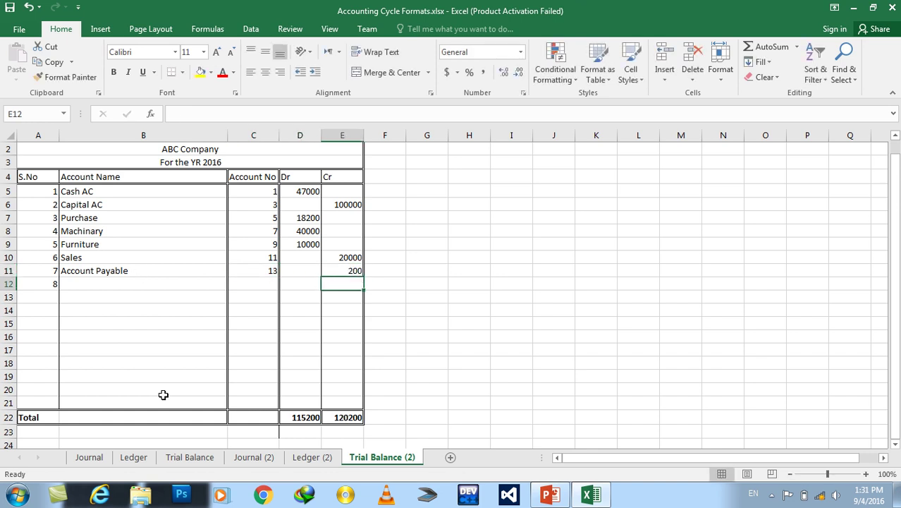
Step: Add Account Rec in row 12 with account number 15 and 10000
click(312, 460)
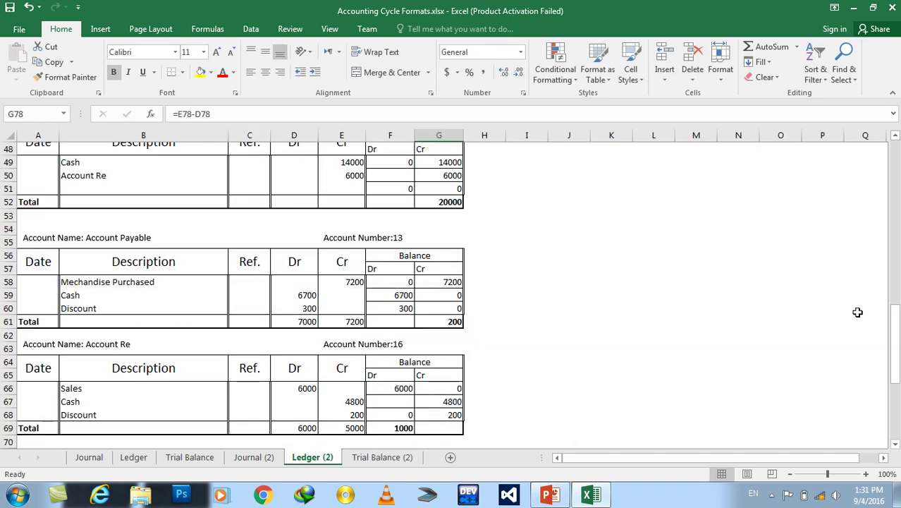
drag(895, 326, 898, 340)
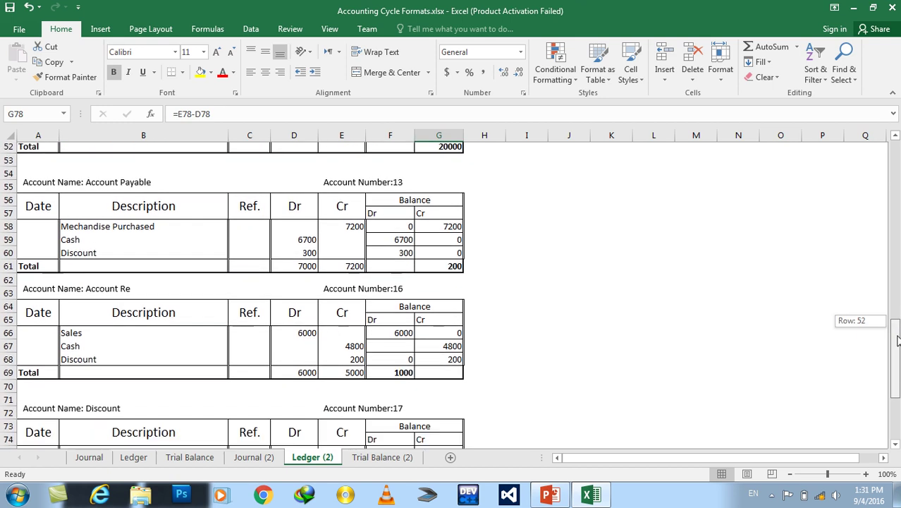
drag(898, 341, 898, 349)
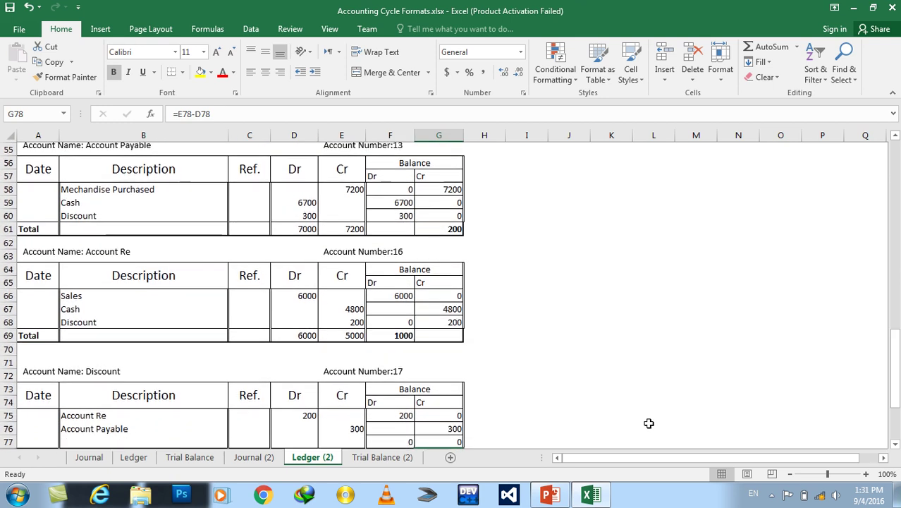
click(374, 459)
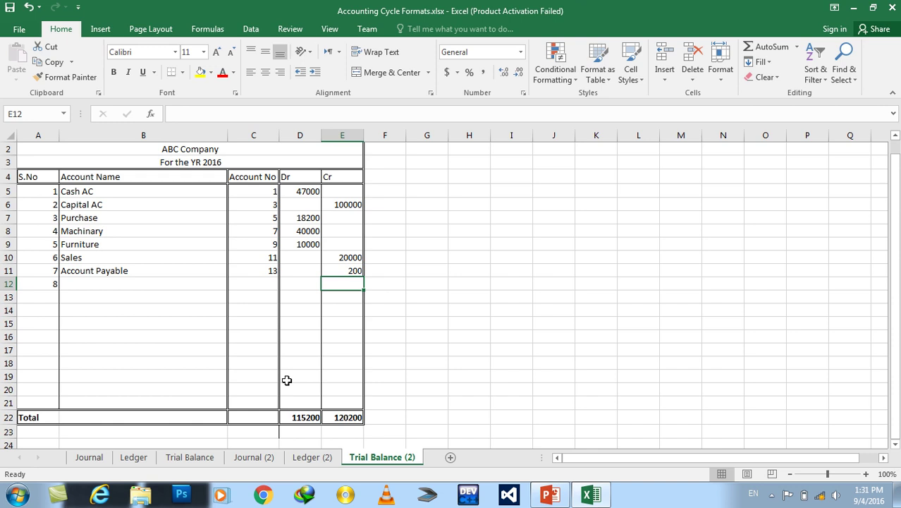
click(140, 285)
text(Account Rec)
key(Tab)
text(15)
key(Tab)
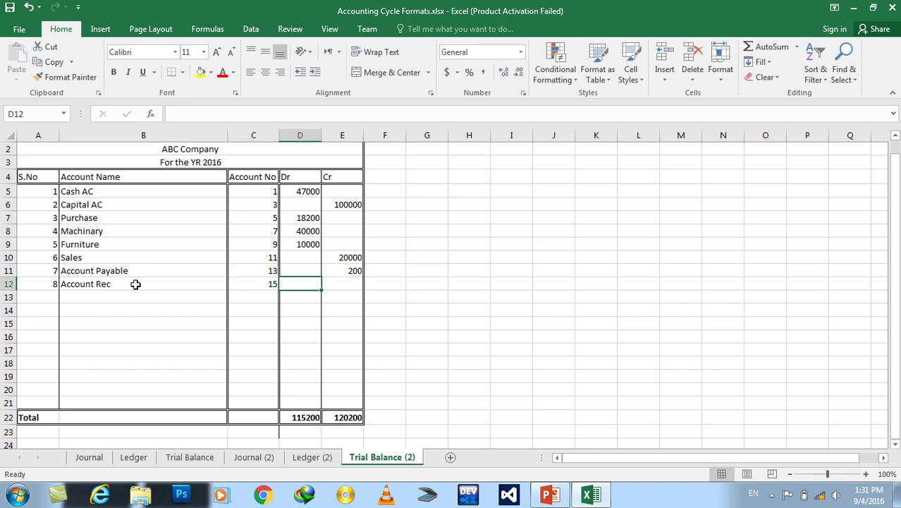
text(10000)
key(Return)
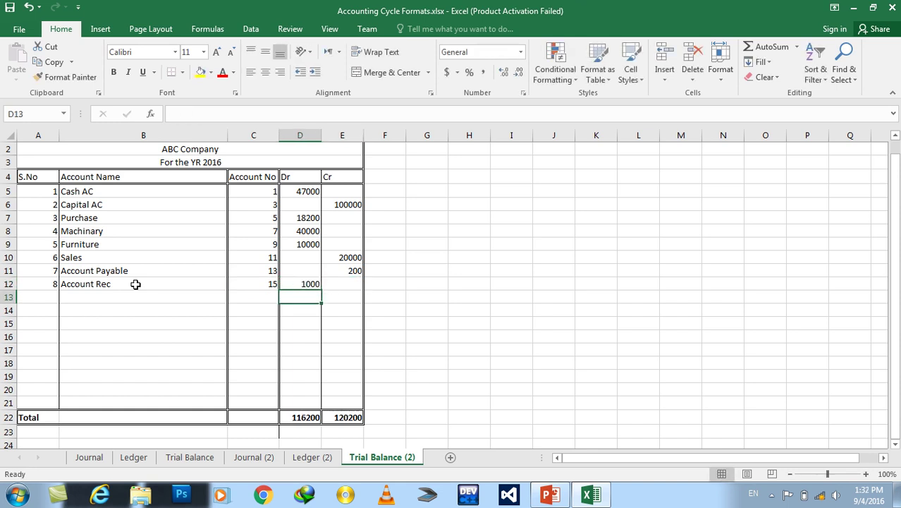
Step: Add Discount in row 13 with a Cr amount of 100
click(309, 458)
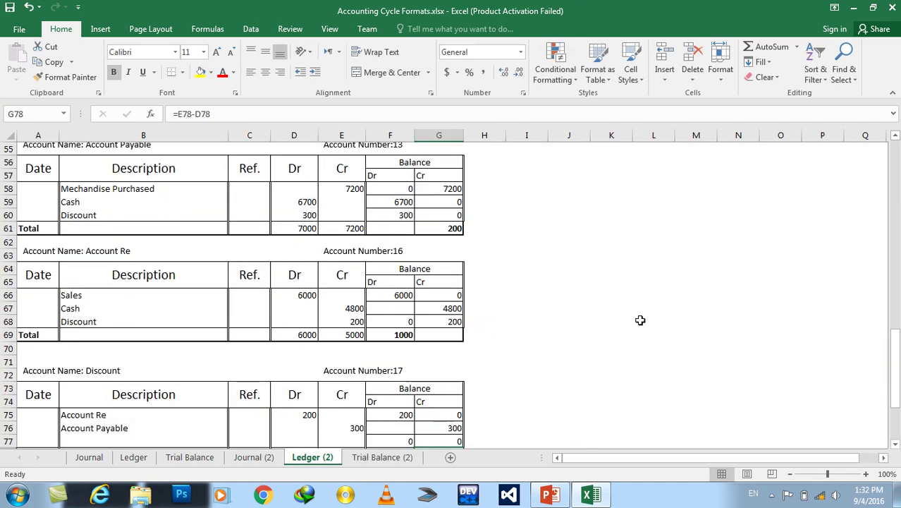
drag(896, 350, 896, 353)
click(384, 457)
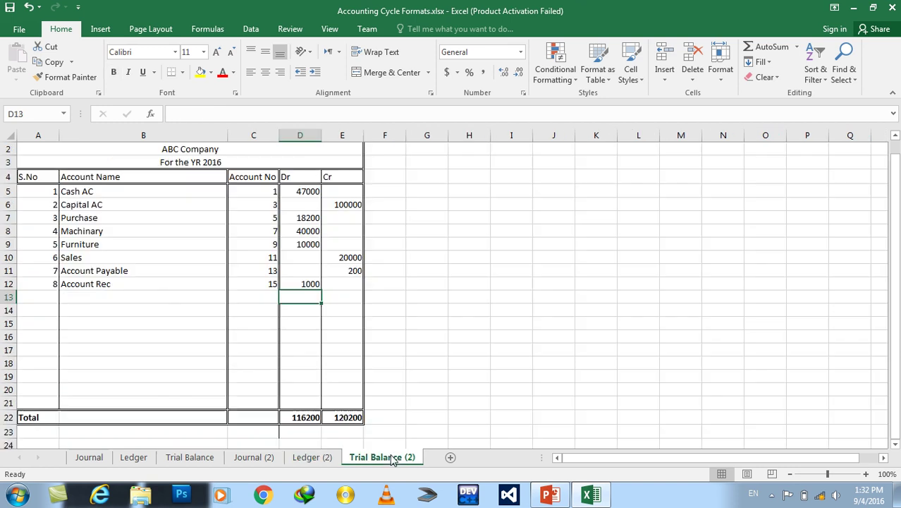
click(149, 297)
text(Discount)
key(Tab)
key(Tab)
key(Tab)
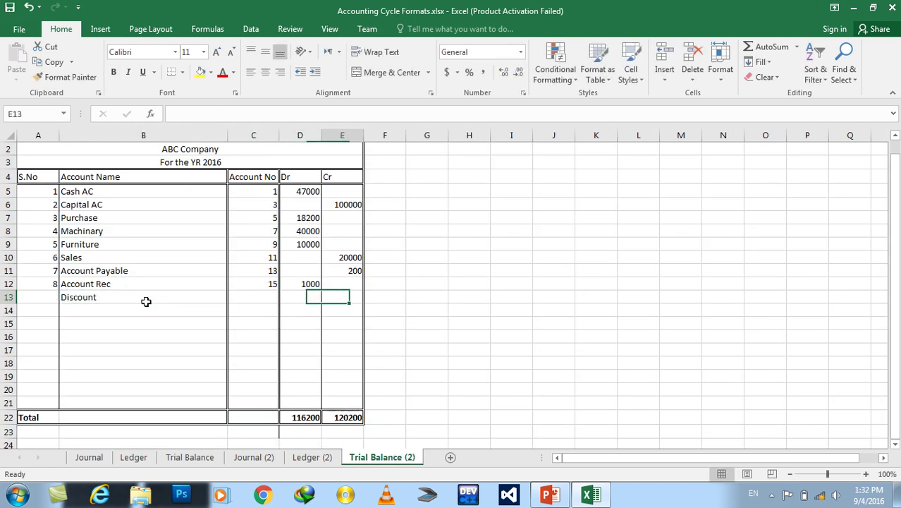
text(100)
key(Return)
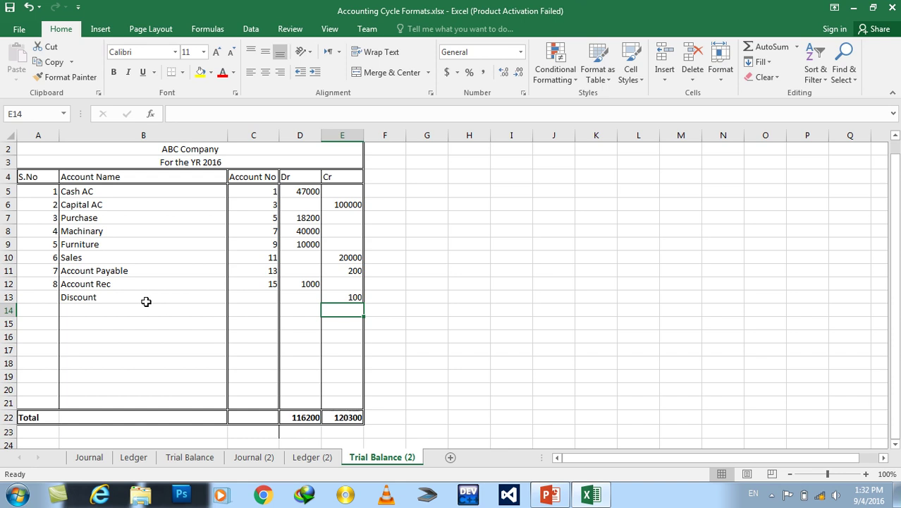
Step: Enter account number 17 for Discount after checking Ledger (2)
click(315, 466)
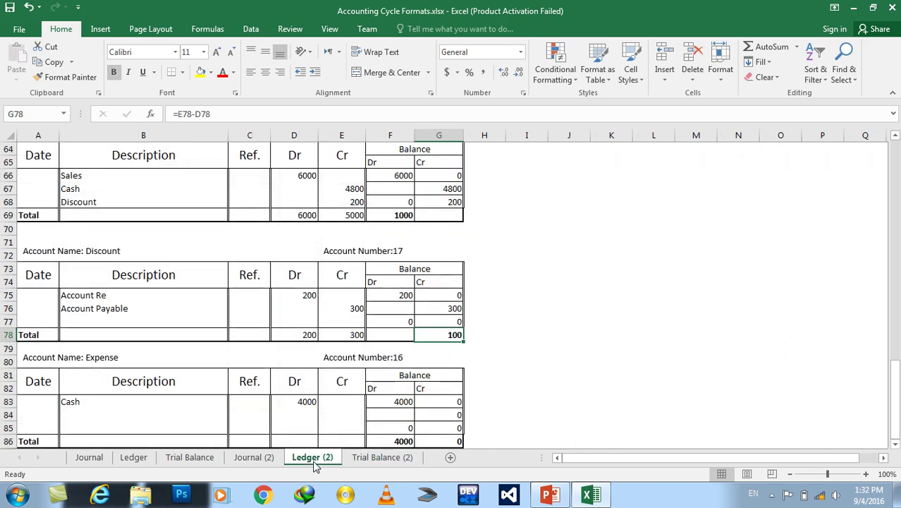
click(378, 460)
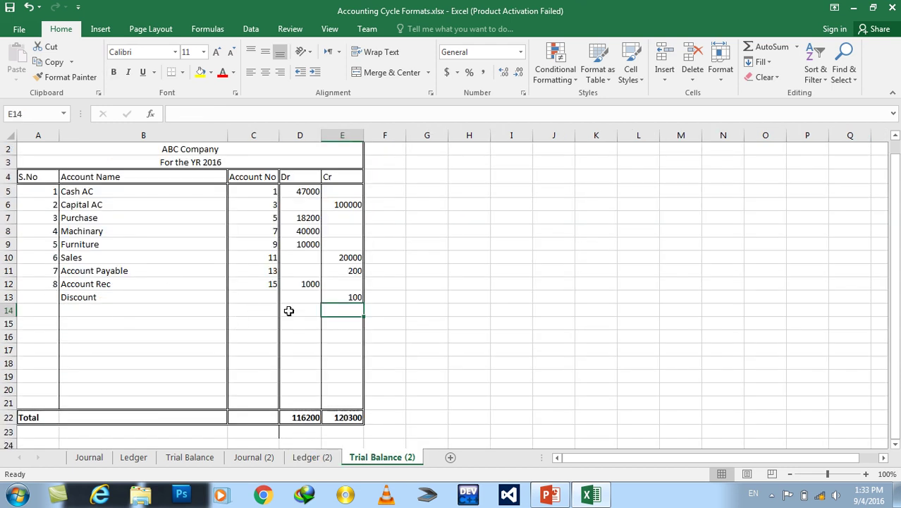
click(267, 297)
text(17)
key(Escape)
Step: Number the Discount row serial 9 and row 14 serial 10
key(Home)
key(Right)
key(Left)
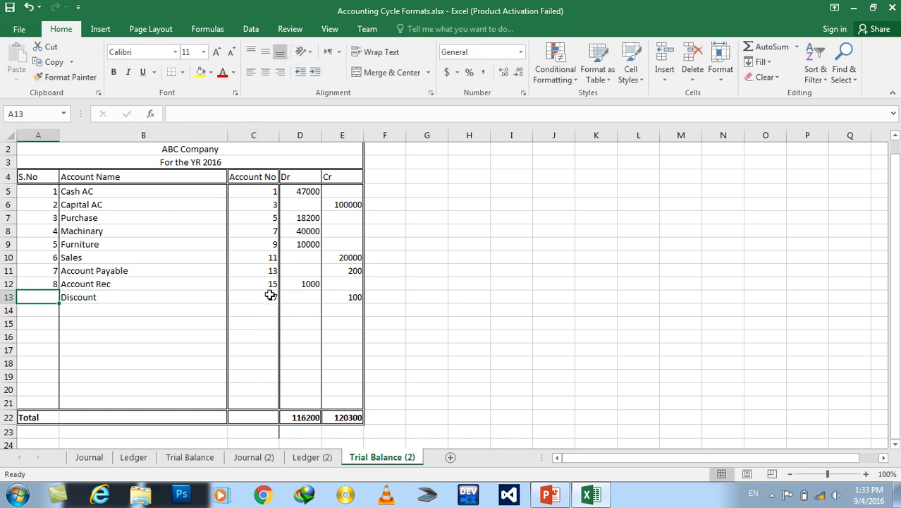
text(9)
key(Return)
text(10)
key(Return)
click(305, 444)
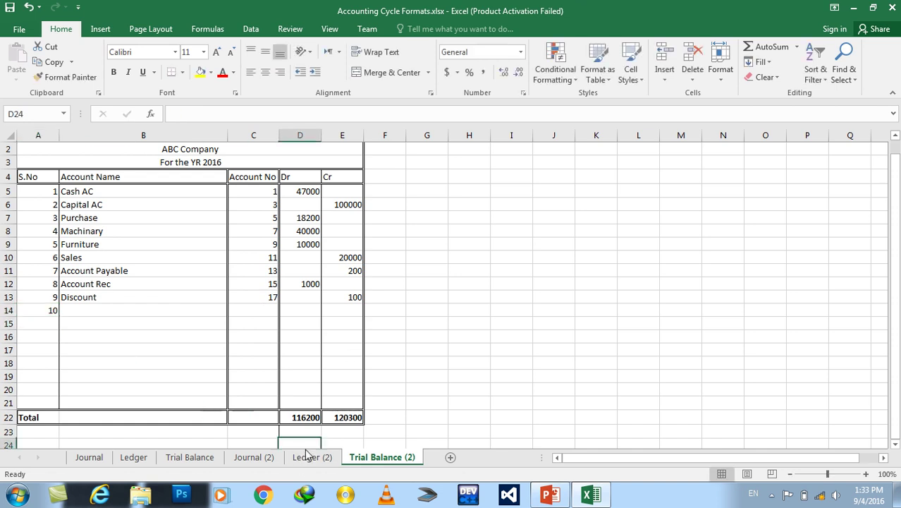
click(308, 457)
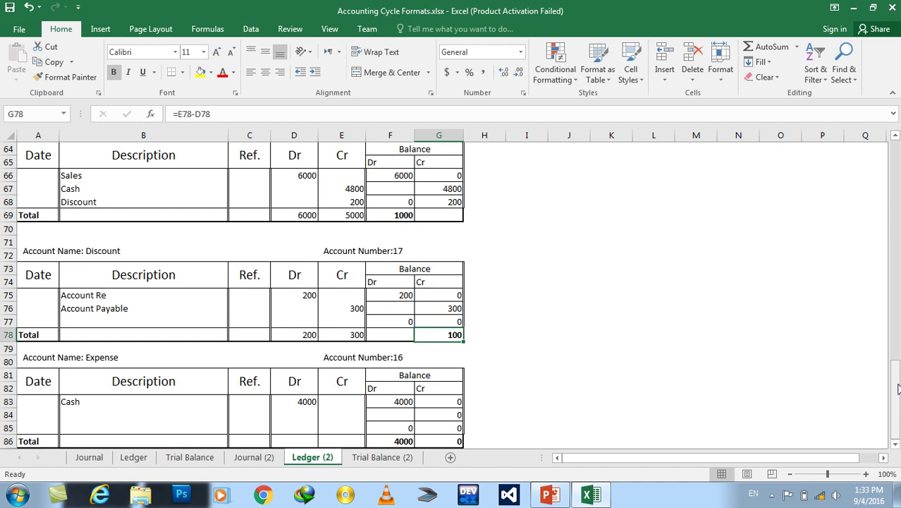
Step: Add Expense in row 14 with account number 19 and Dr 4000
click(399, 459)
click(126, 309)
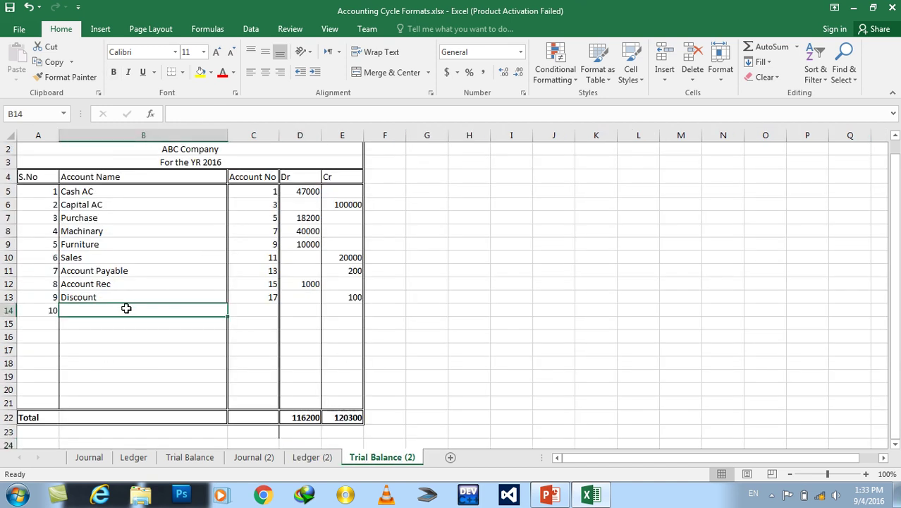
text(Expense)
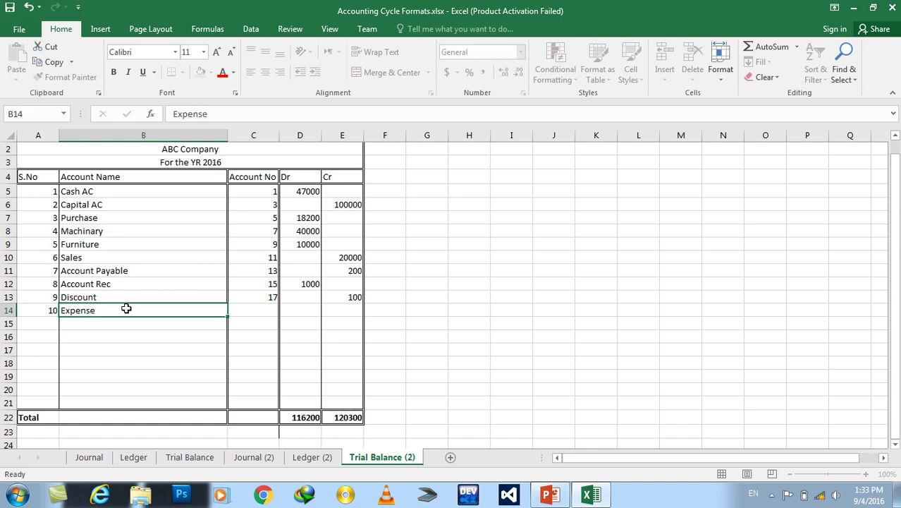
key(Tab)
text(19)
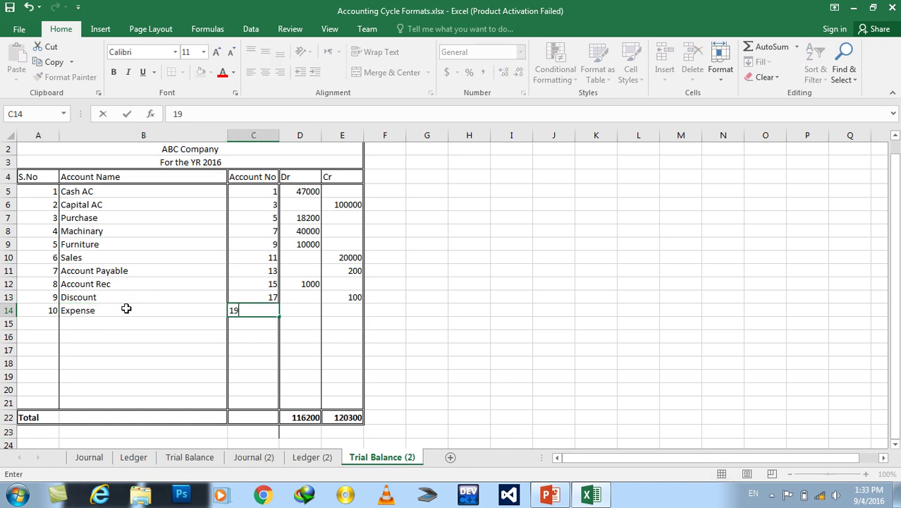
key(Tab)
text(4000)
key(Return)
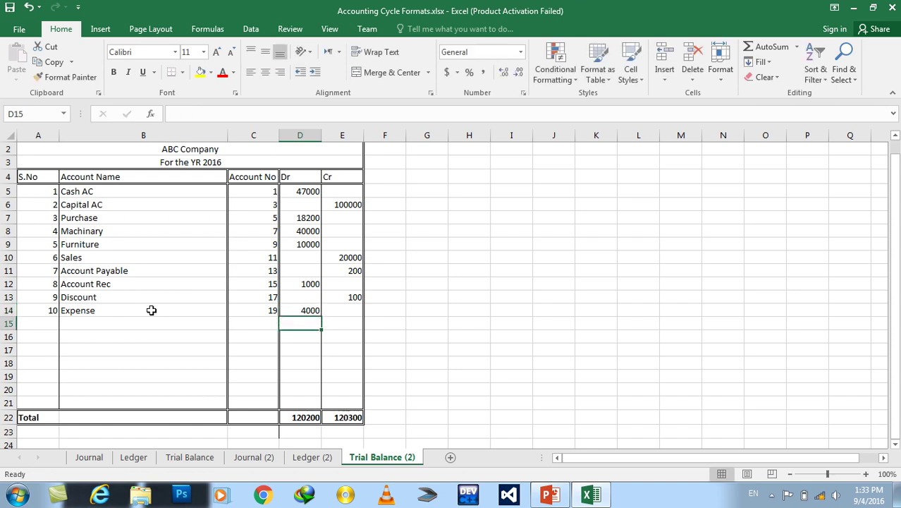
click(457, 345)
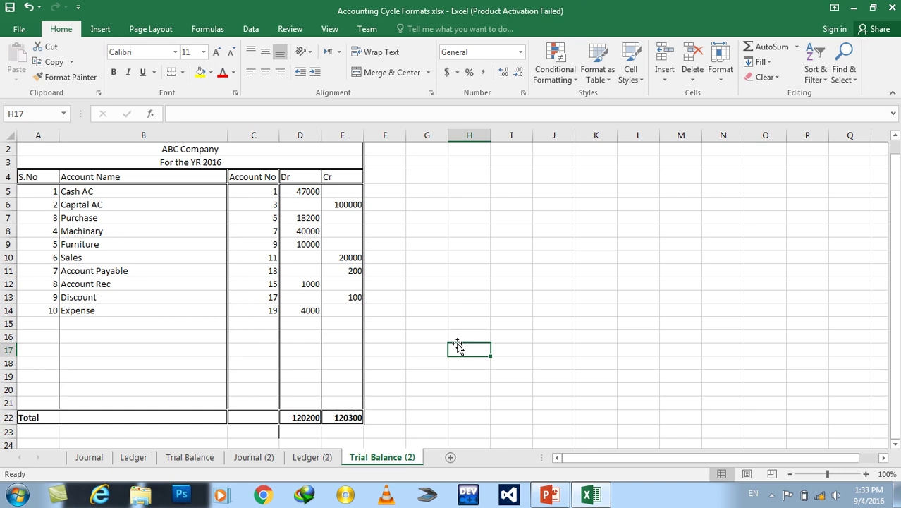
Step: Change the Dr total in D22 to =SUM(D5:D21)
click(305, 416)
double_click(306, 416)
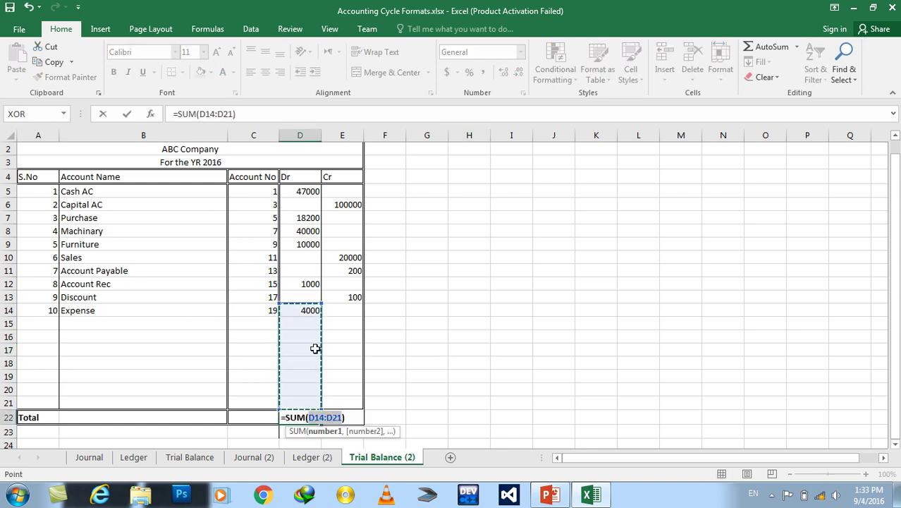
drag(298, 189, 300, 400)
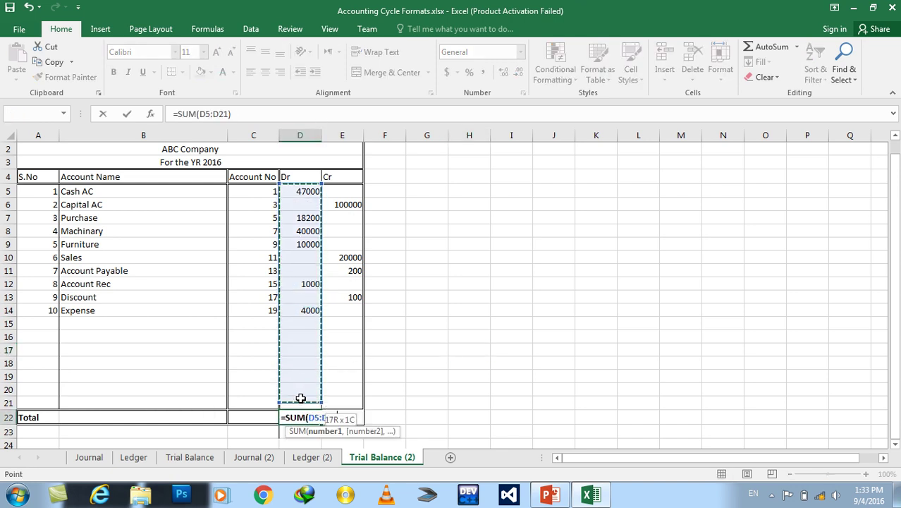
key(Return)
Step: Change the Cr total in E22 to =SUM(E5:E21)
key(Up)
key(Right)
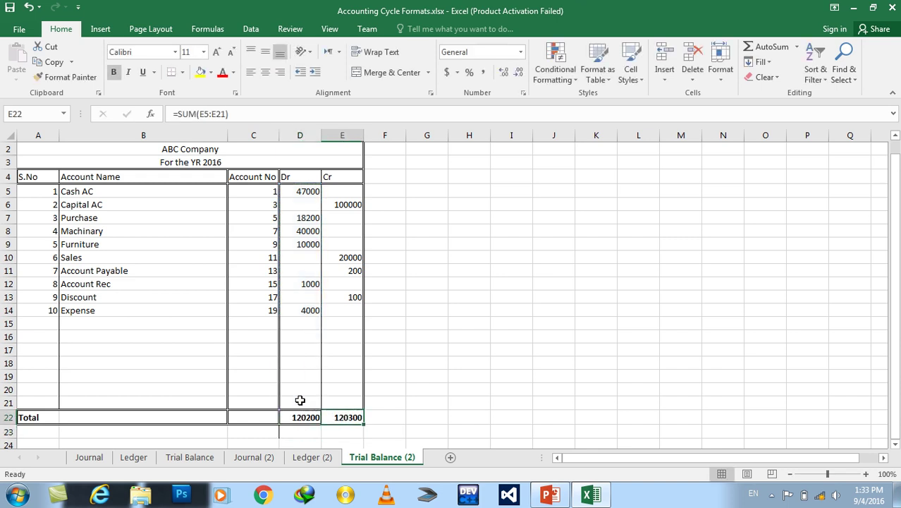
text(=SUM()
drag(339, 402, 330, 305)
drag(344, 190, 343, 402)
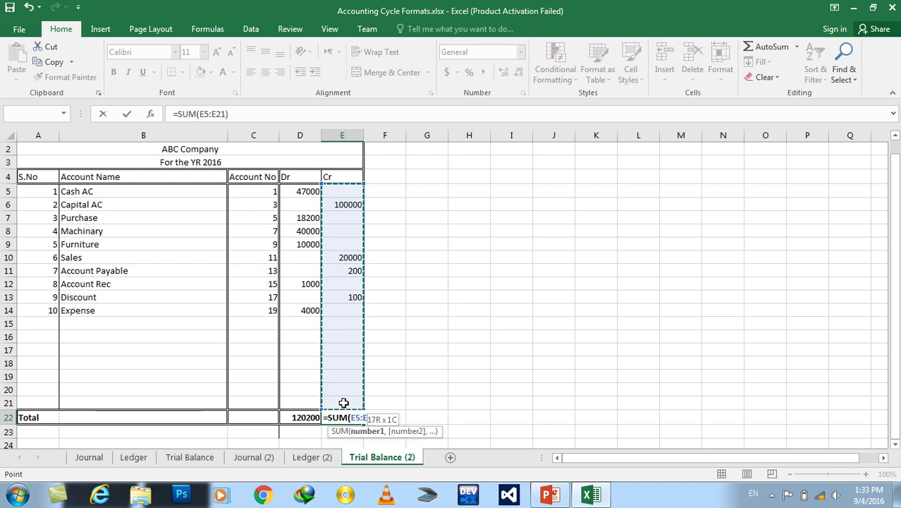
key(Return)
key(Up)
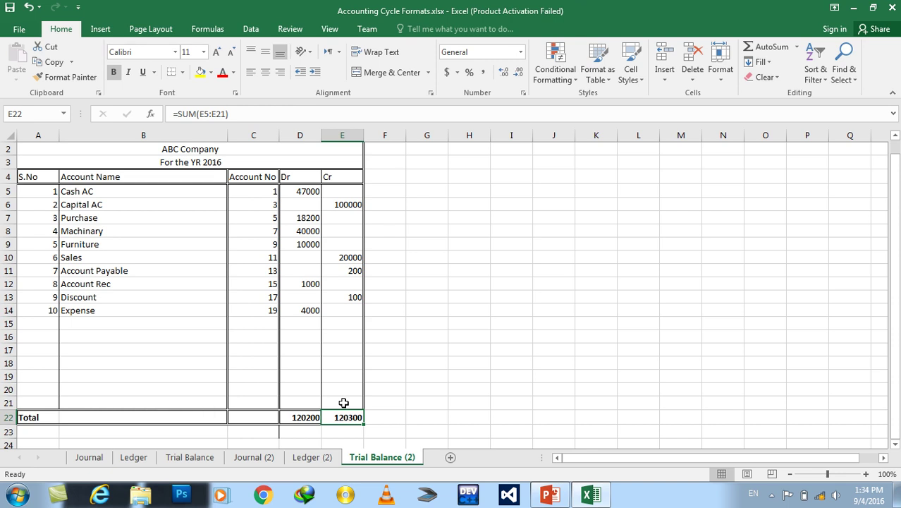
Step: In Ledger (2), total the Cash Dr and Cr columns with =SUM(D4:D12) and =SUM(E4:E12)
click(303, 457)
drag(895, 399, 897, 159)
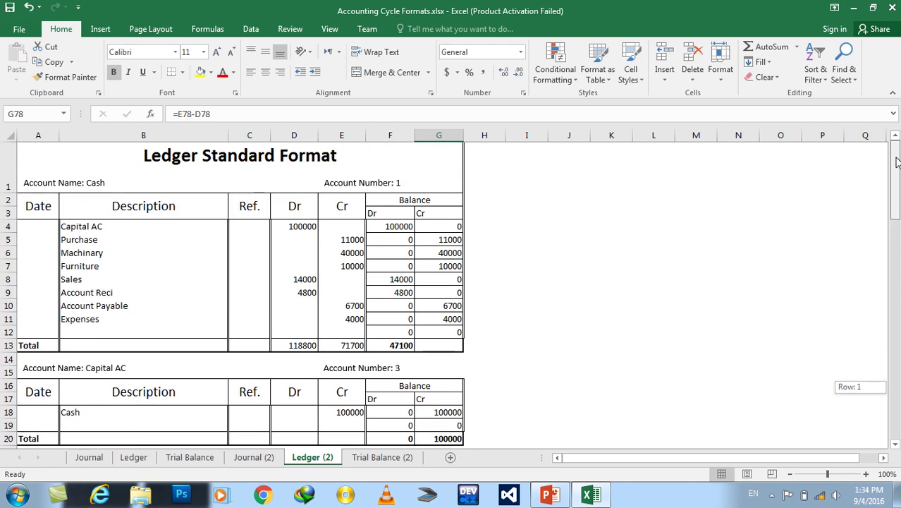
click(296, 345)
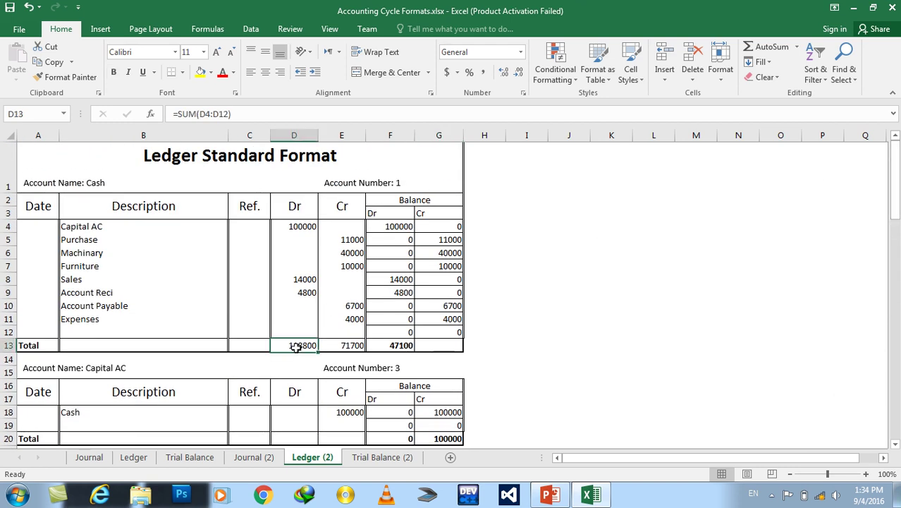
key(alt+equal)
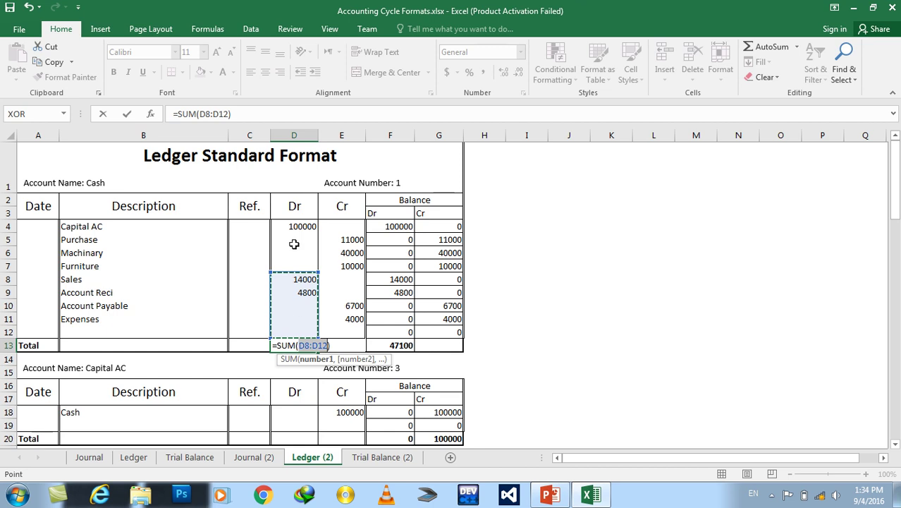
drag(294, 227, 291, 334)
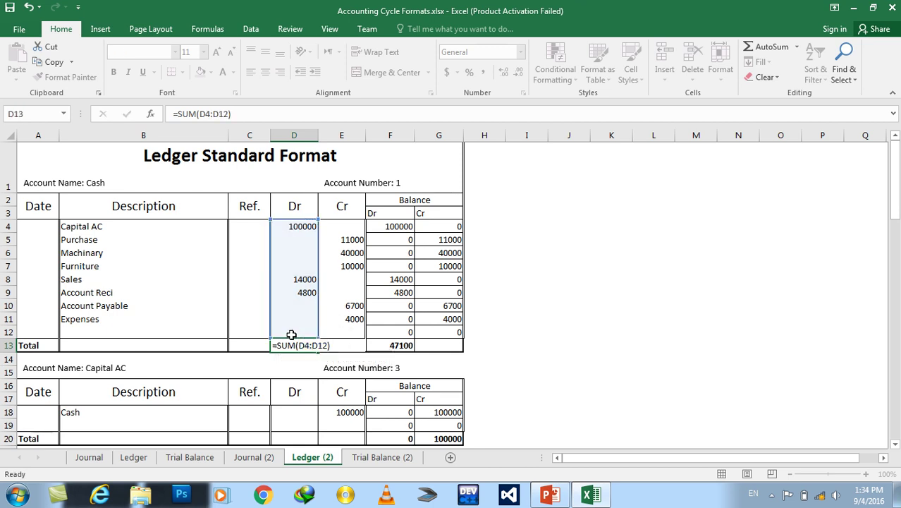
key(Return)
key(Up)
key(Right)
key(alt+equal)
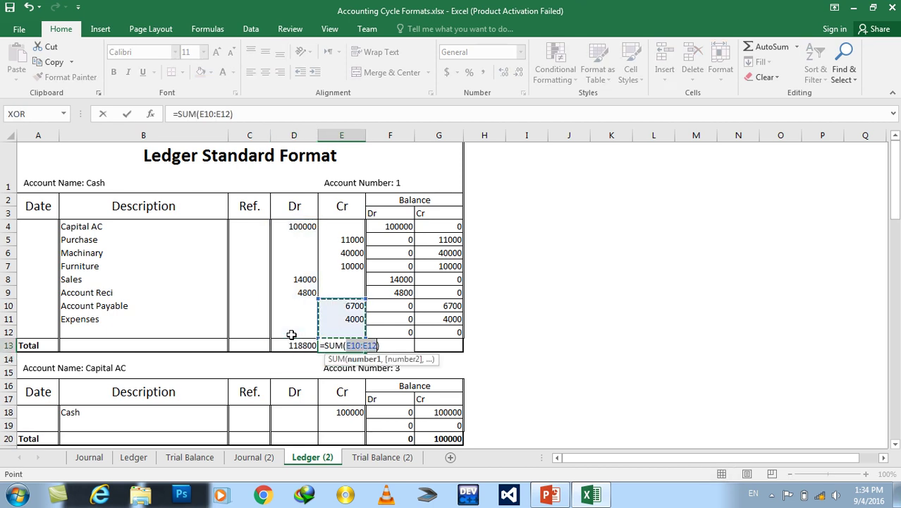
drag(341, 226, 339, 327)
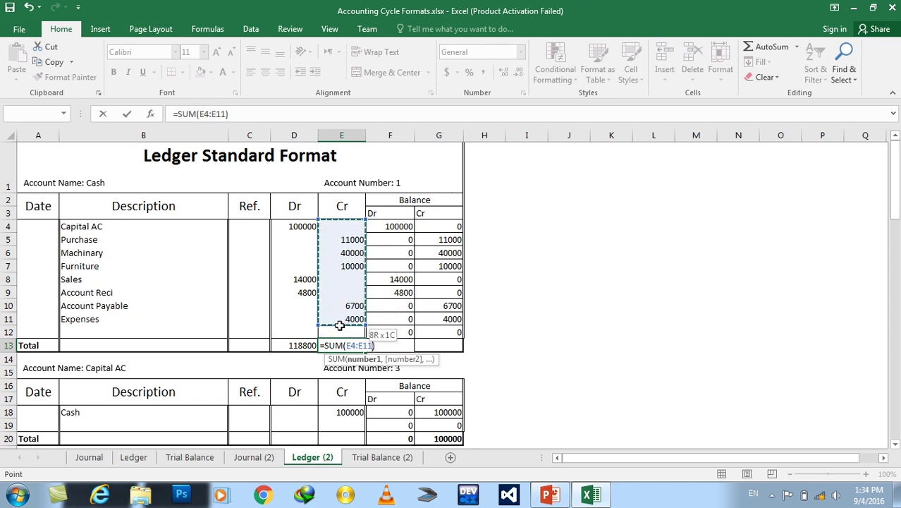
key(Return)
Step: Set the Cash balance F13 to =D13-E13, giving 47100, and go back to Trial Balance (2)
key(Up)
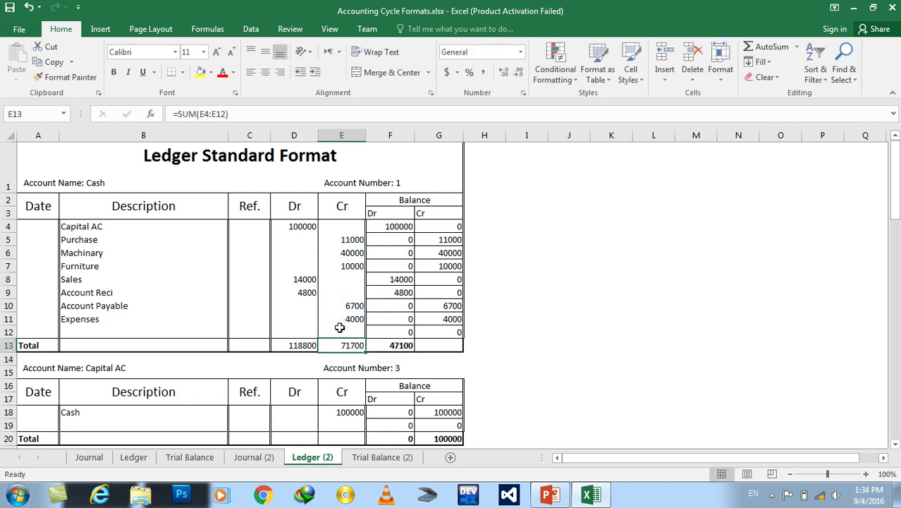
key(Right)
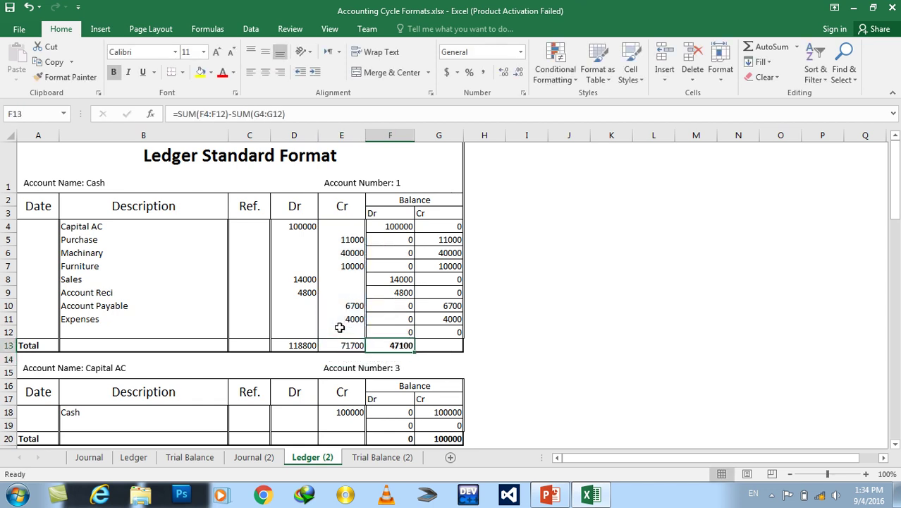
text(=)
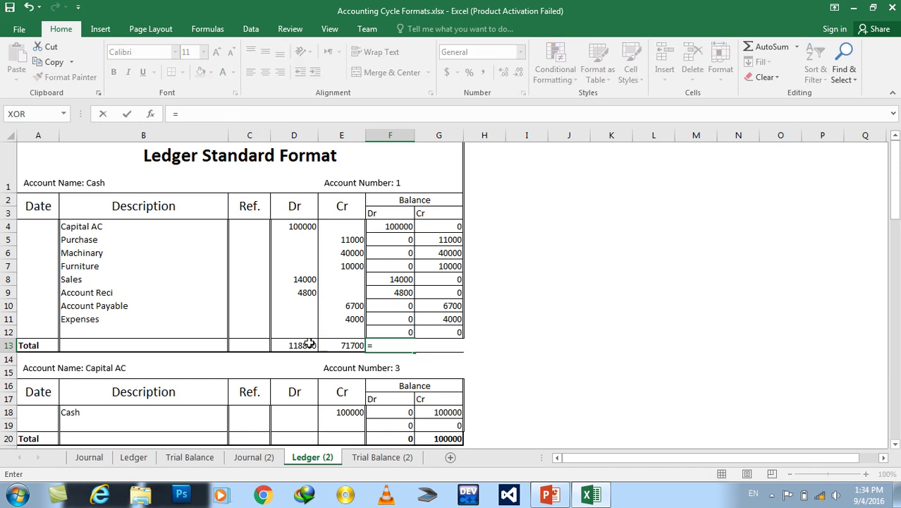
click(307, 343)
text(-)
click(334, 343)
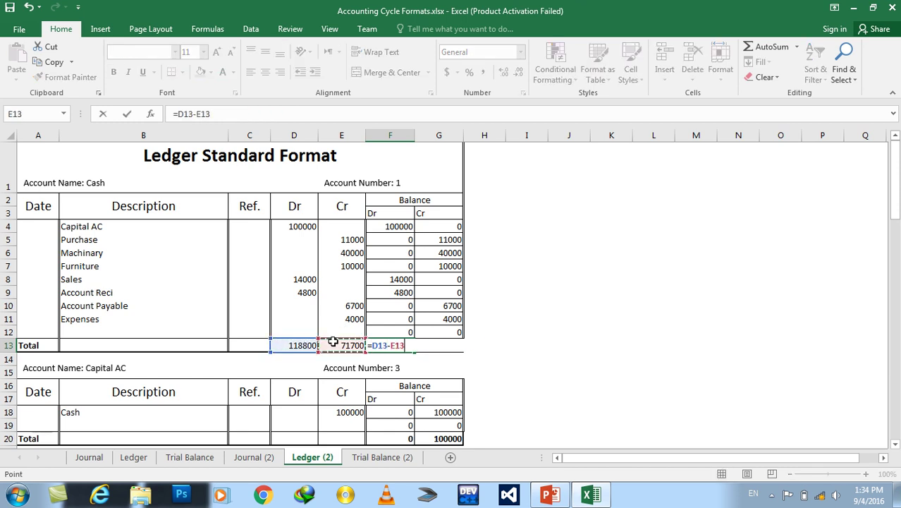
key(Return)
key(Up)
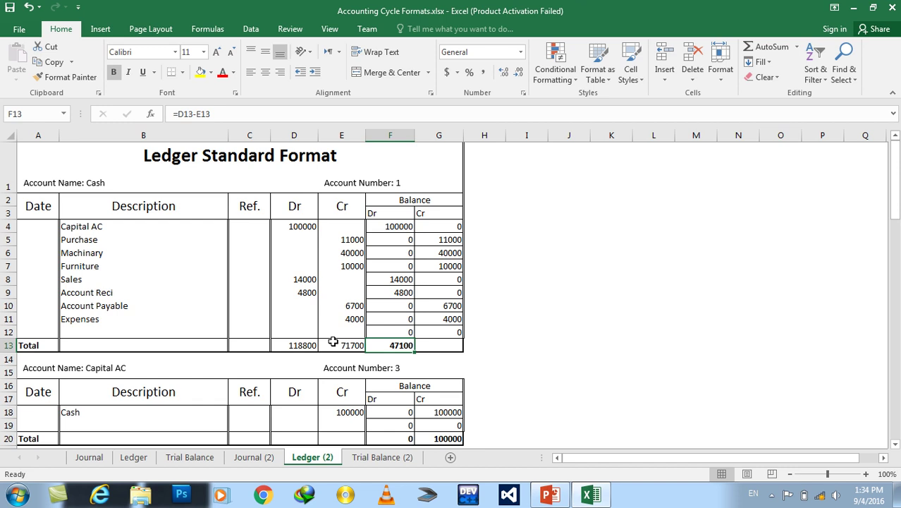
click(381, 457)
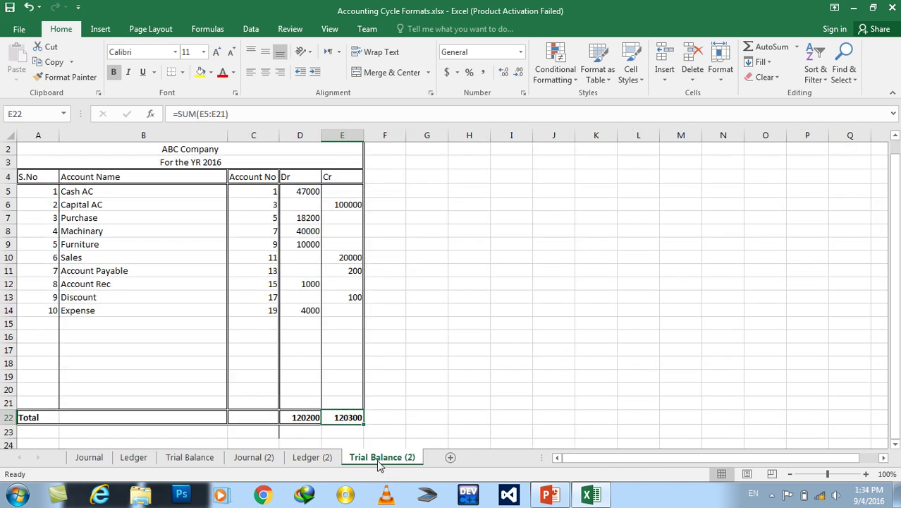
Step: Correct Cash AC's debit amount in D5 from 47000 to 47100
click(292, 191)
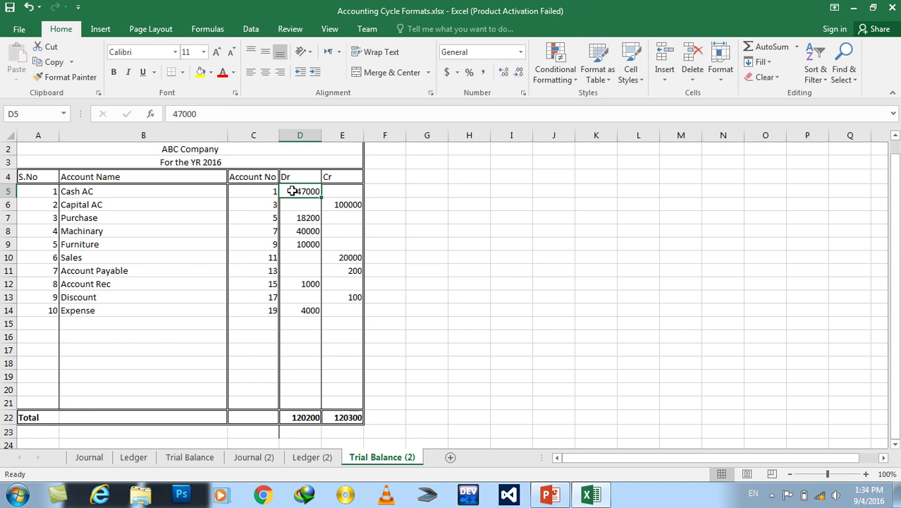
key(F2)
key(BackSpace)
key(BackSpace)
key(BackSpace)
text(100)
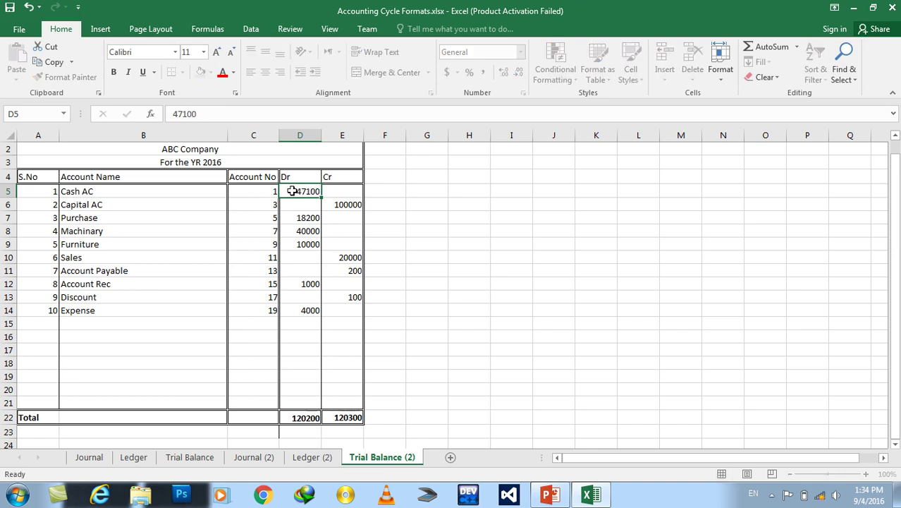
key(Return)
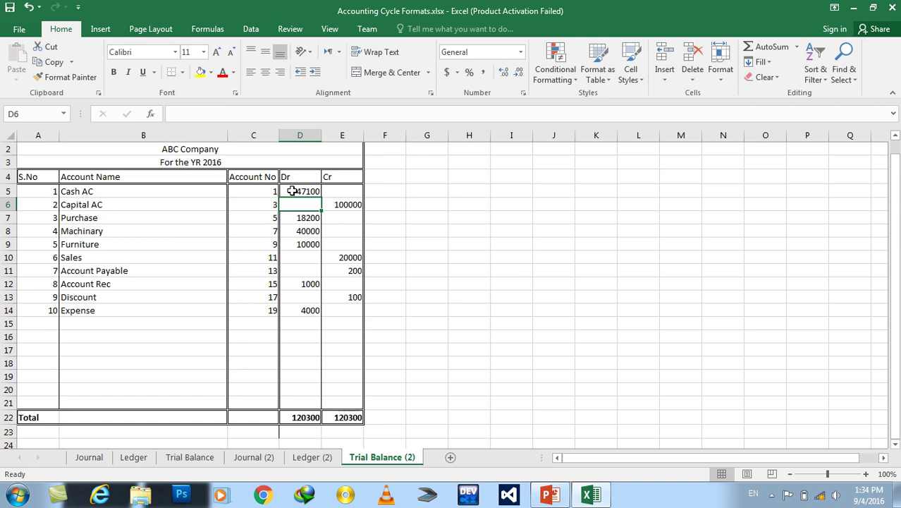